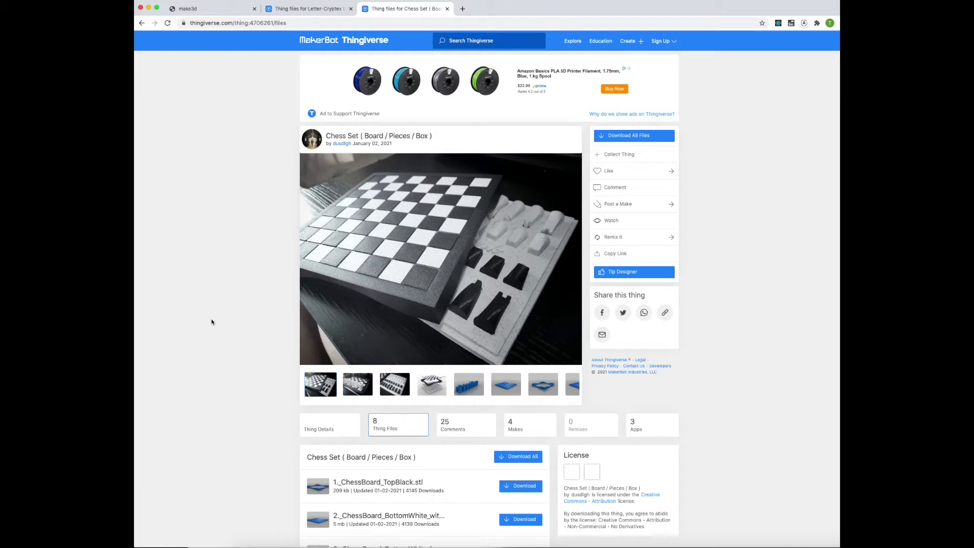
Step: Examine the enlarged photos of the chess set and its list of downloadable files
mouse_move(380, 242)
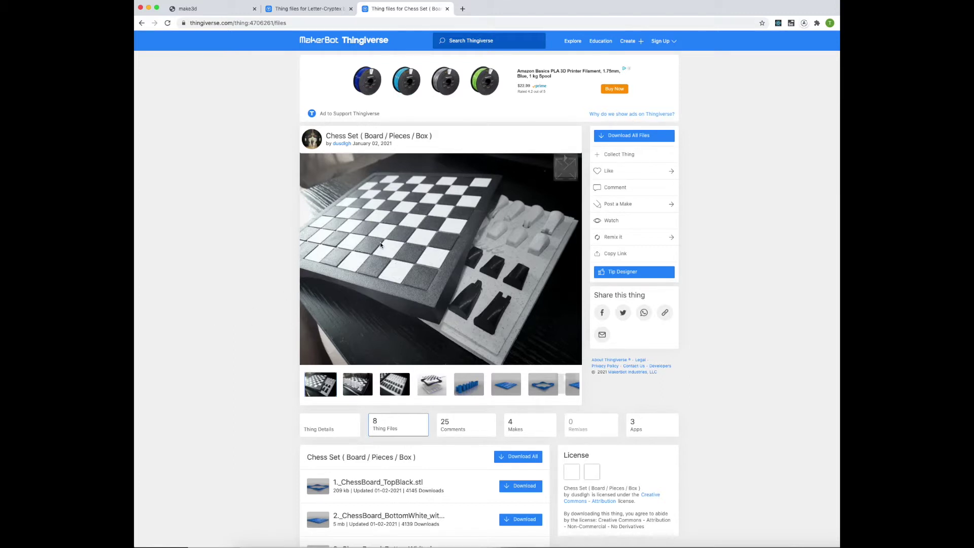
click(566, 170)
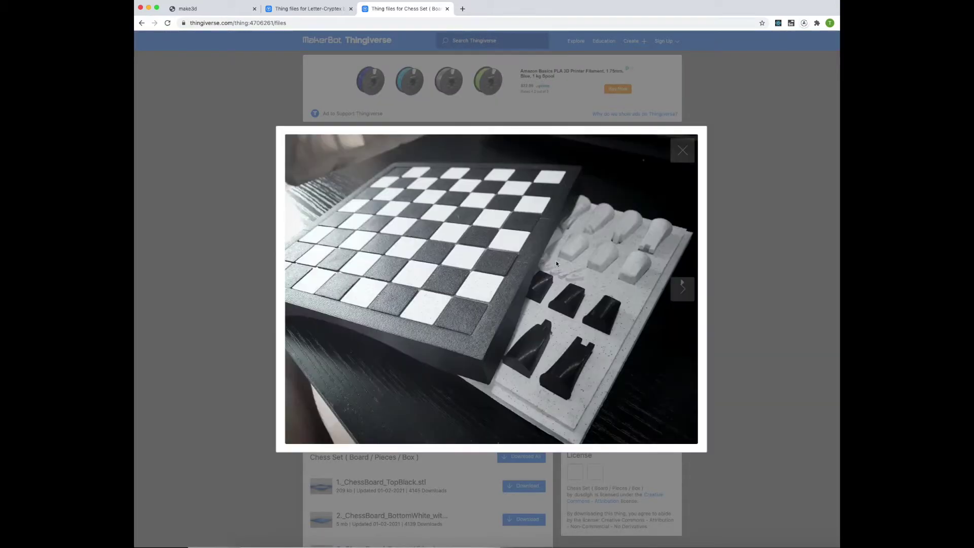
click(682, 294)
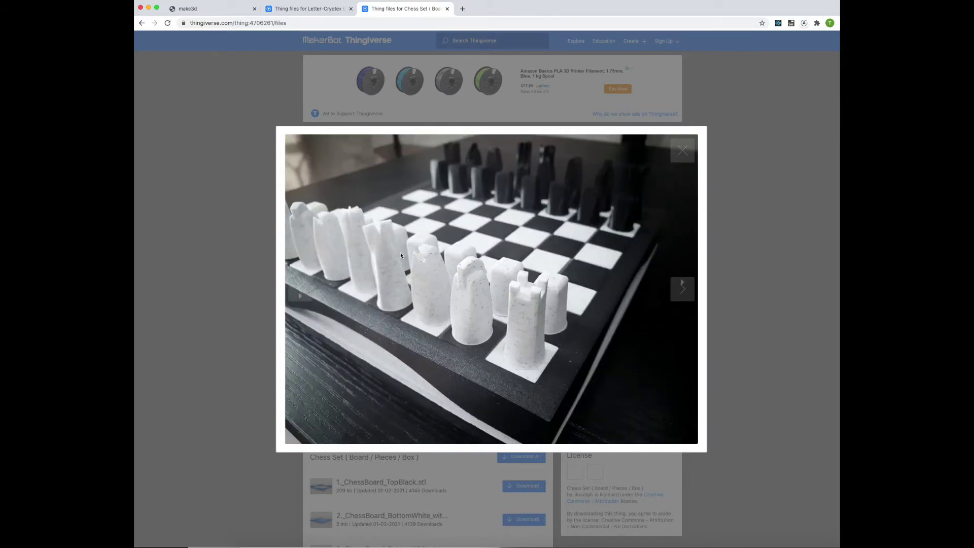
click(681, 288)
click(681, 288)
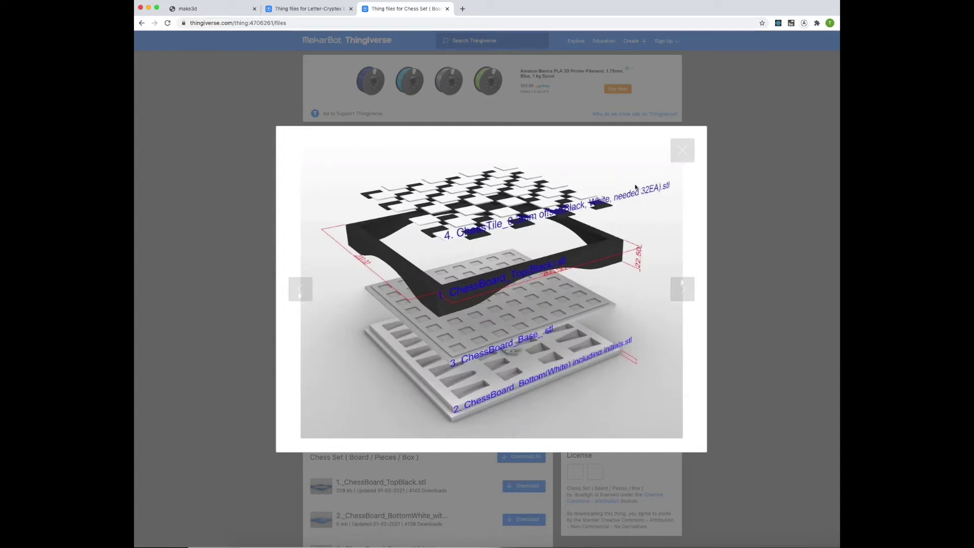
click(684, 150)
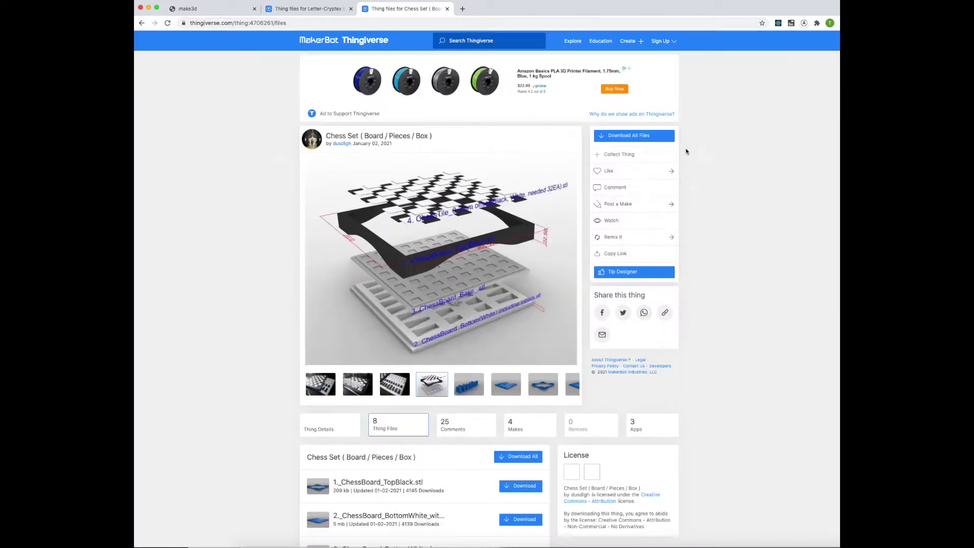
scroll(226, 203, down, 5)
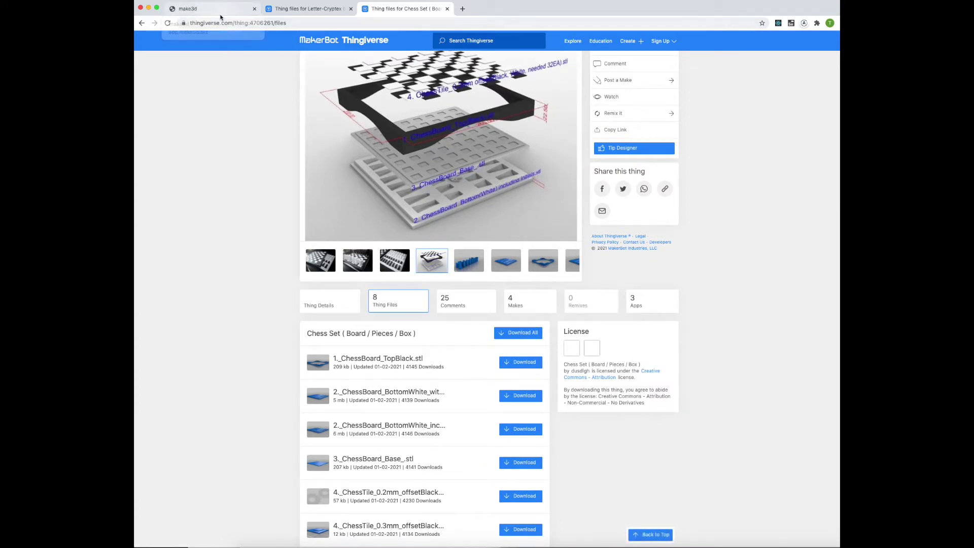
scroll(217, 261, down, 1)
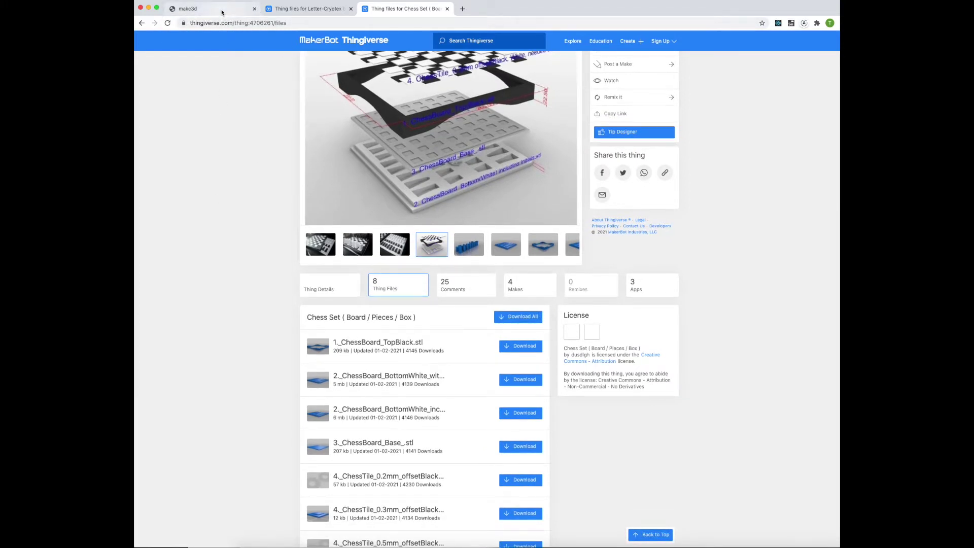
Step: Switch to make3d, start a new model entry and choose to load its file from a URL
click(221, 10)
click(595, 70)
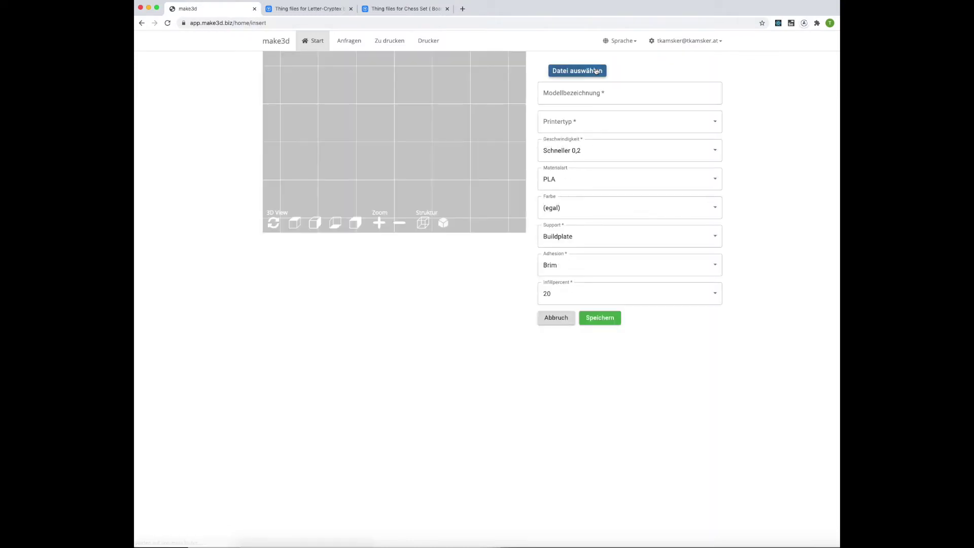
click(576, 71)
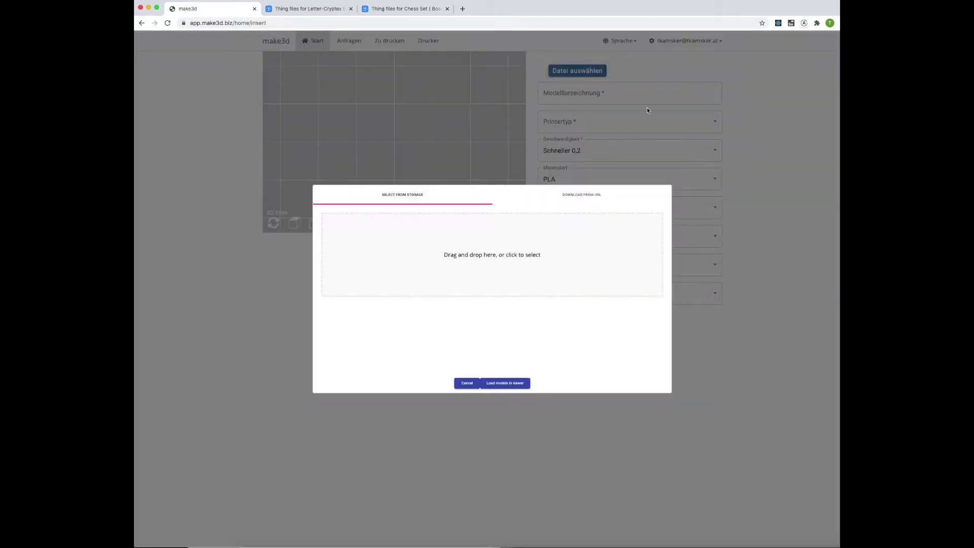
click(583, 198)
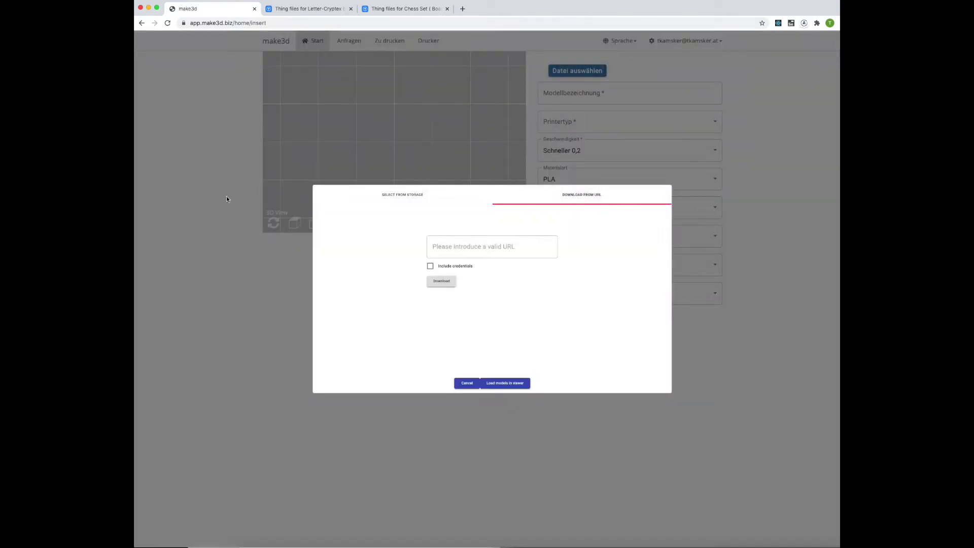
Step: Copy the download link of 1._ChessBoard_TopBlack.stl from Thingiverse and paste it as the model URL in make3d
click(401, 8)
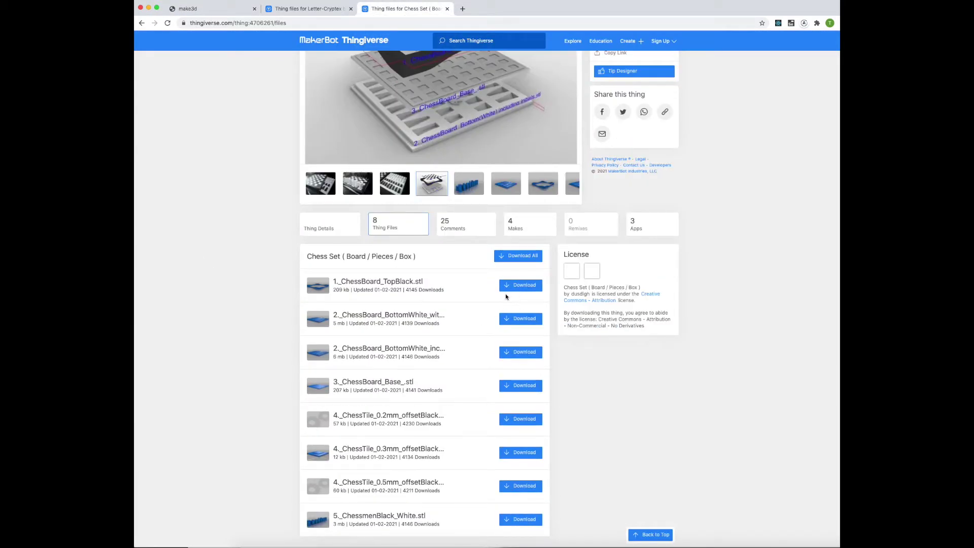
right_click(517, 288)
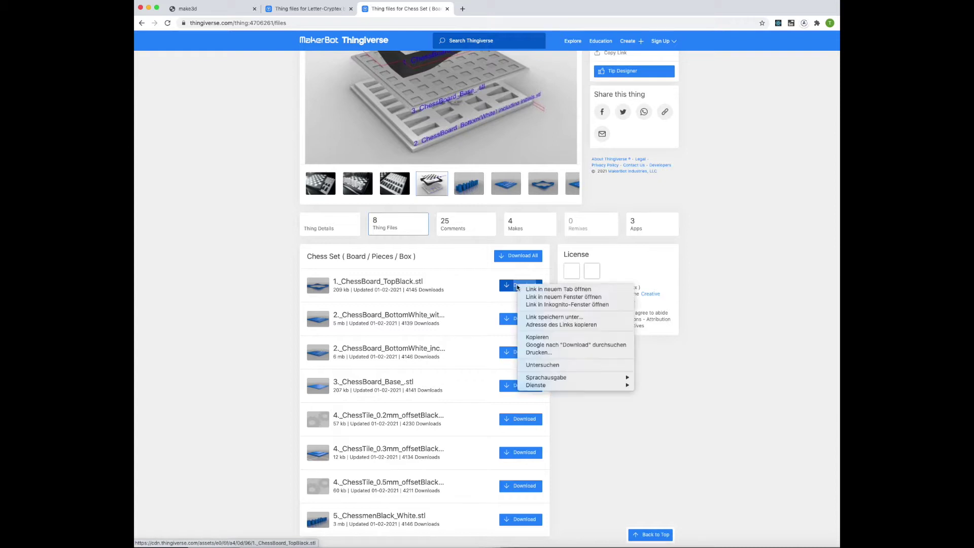
click(529, 325)
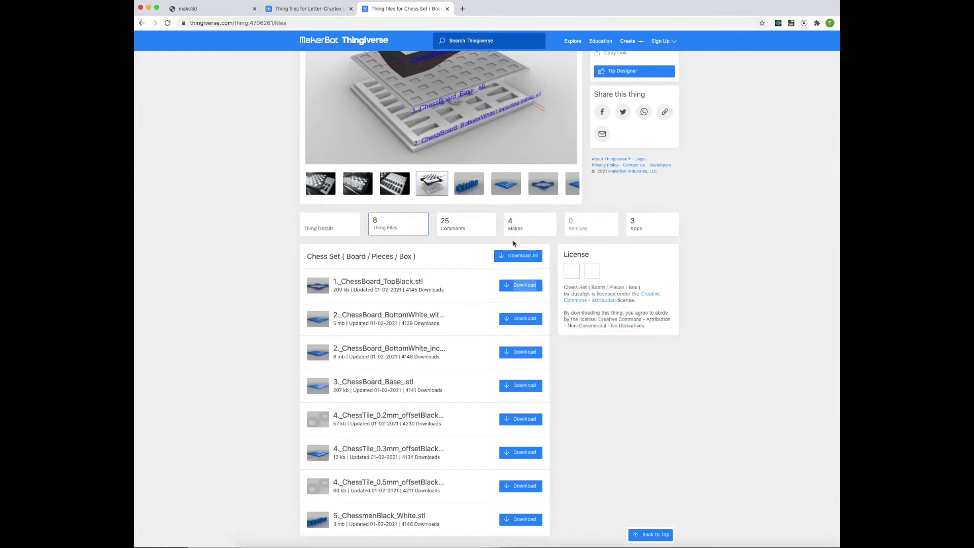
click(232, 7)
click(451, 249)
right_click(451, 252)
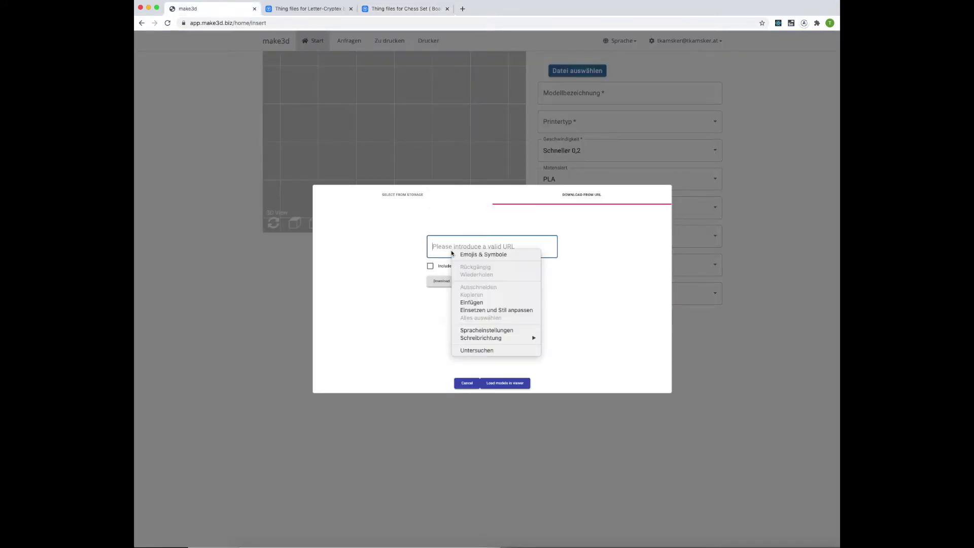
click(495, 302)
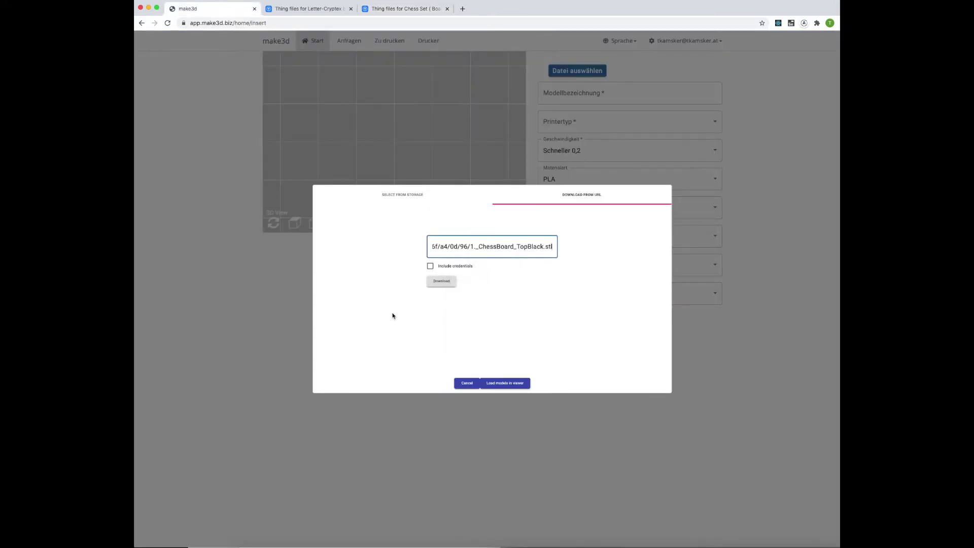
Step: Download the chessboard top model from the pasted URL and load it in the 3D viewer
click(504, 382)
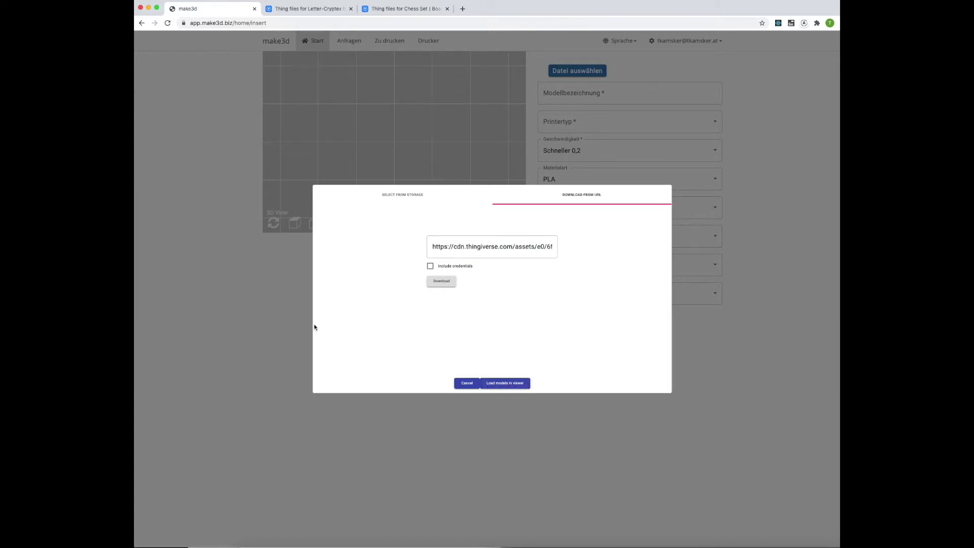
click(512, 385)
click(416, 10)
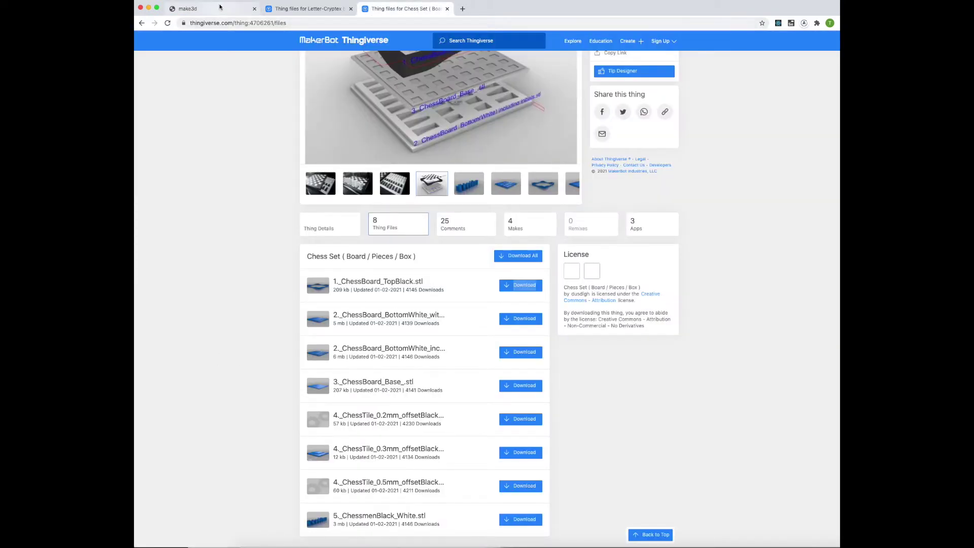
click(203, 9)
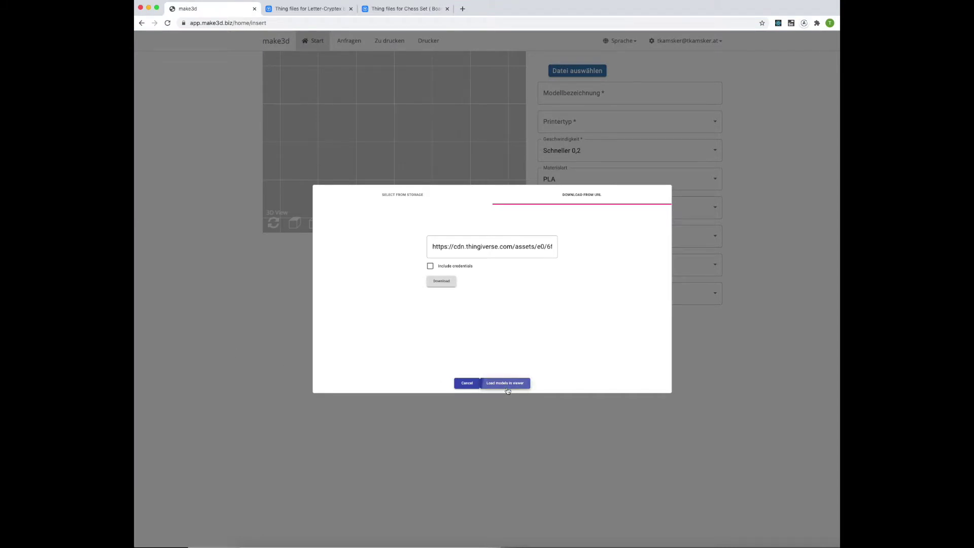
click(439, 282)
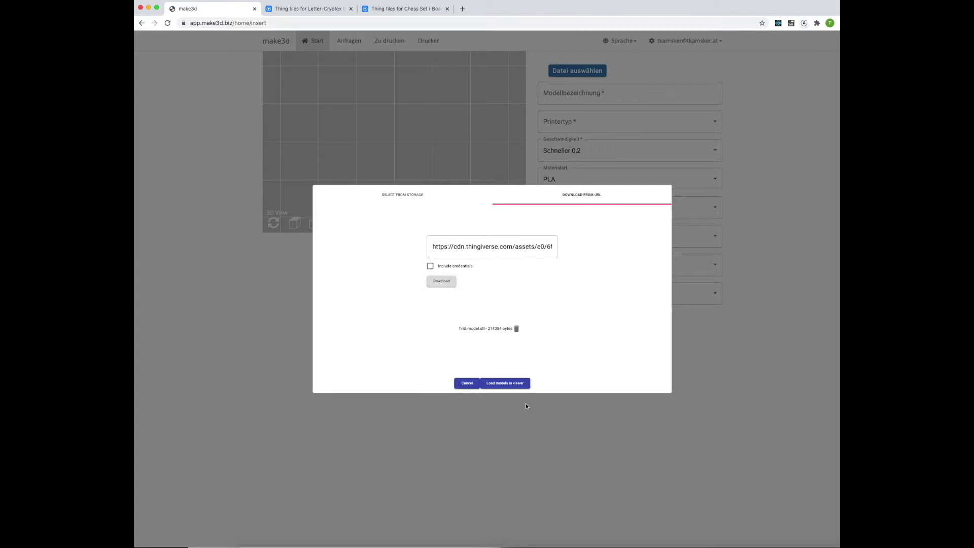
click(517, 386)
mouse_move(443, 191)
mouse_down()
mouse_move(435, 184)
mouse_move(476, 192)
mouse_move(457, 202)
mouse_up()
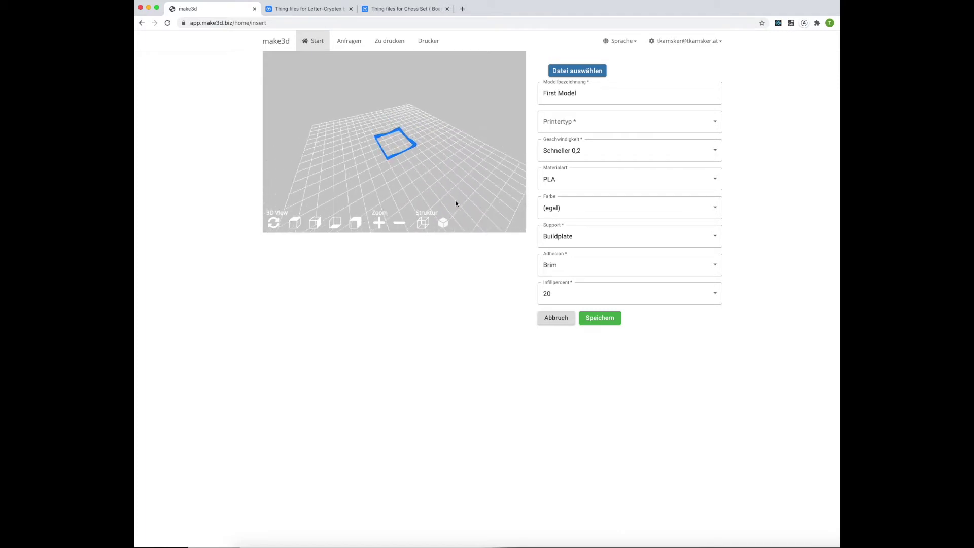
Step: Set the printer type to Ultimaker 3 and save the model
click(630, 126)
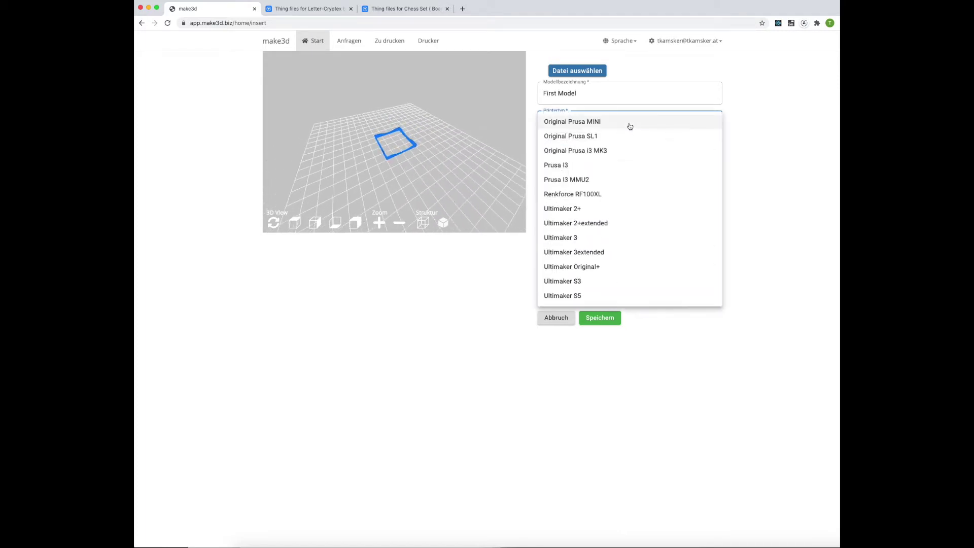
click(567, 238)
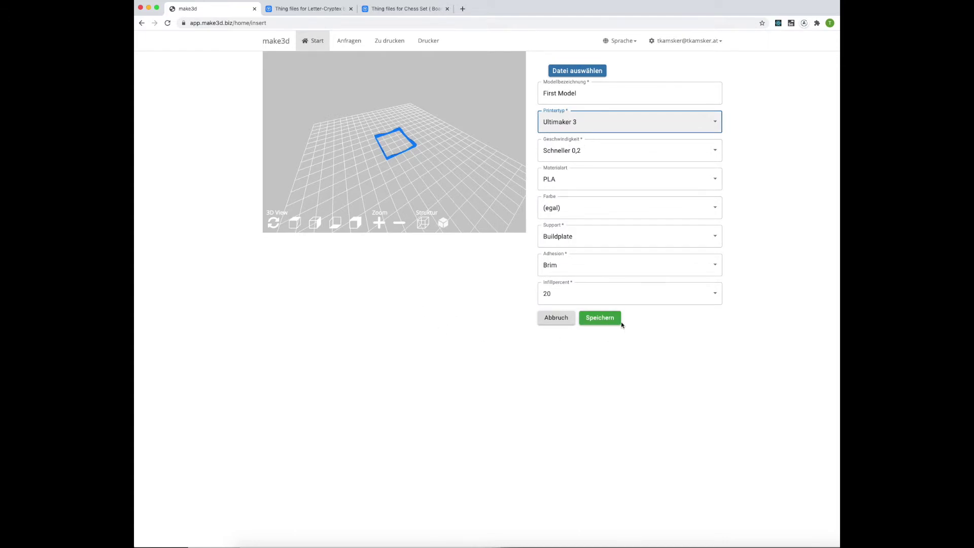
click(600, 318)
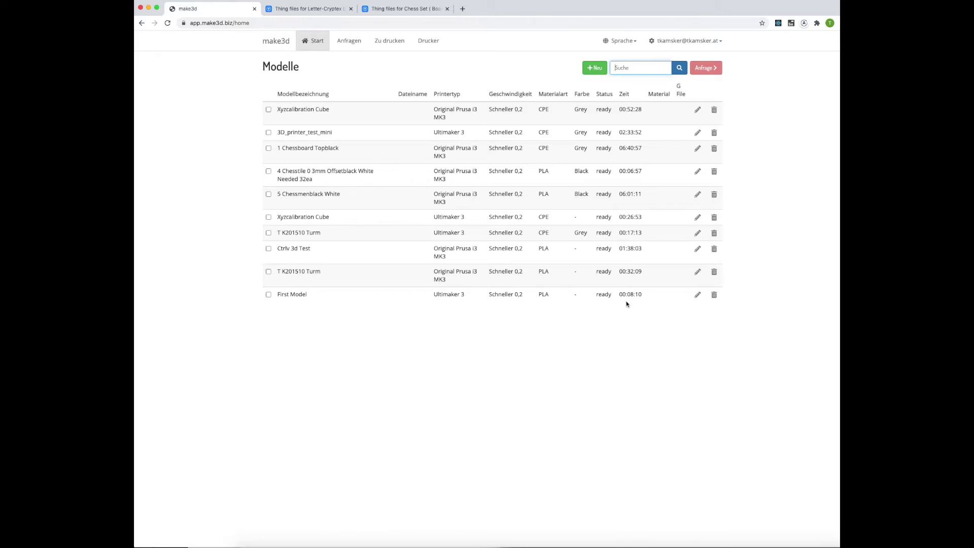
Step: Review the saved First Model's details and 3D view, and return to the model list
click(698, 295)
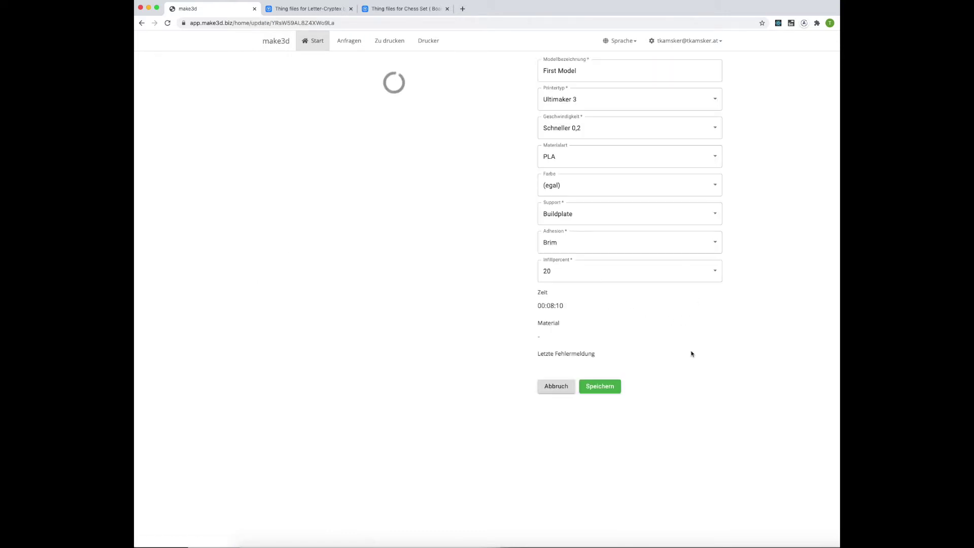
drag(379, 181, 416, 194)
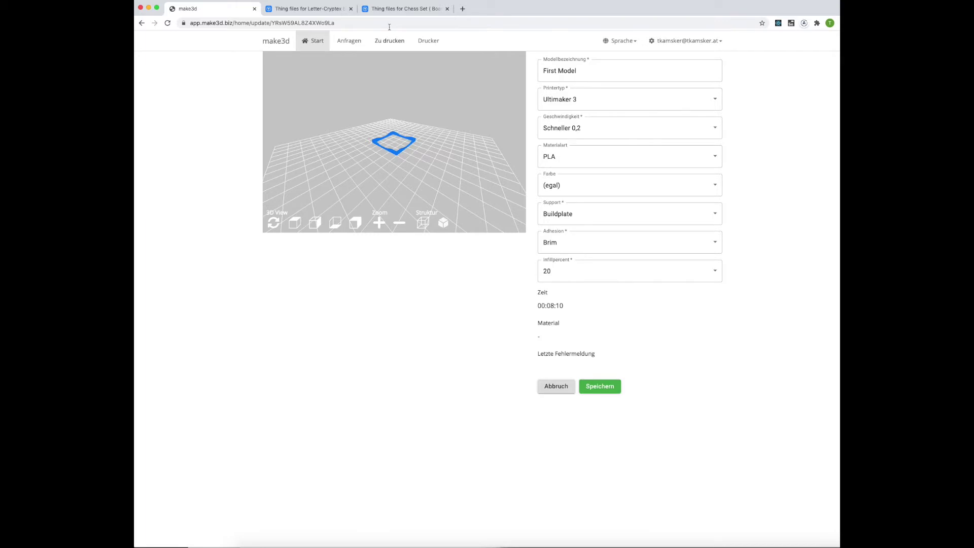
click(320, 42)
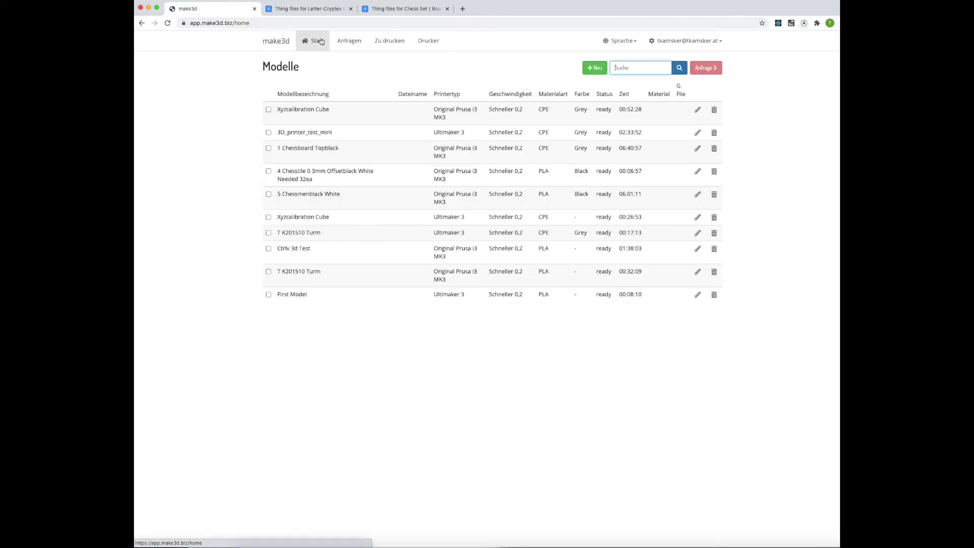
Step: Start another new model entry and open its file selection
click(592, 67)
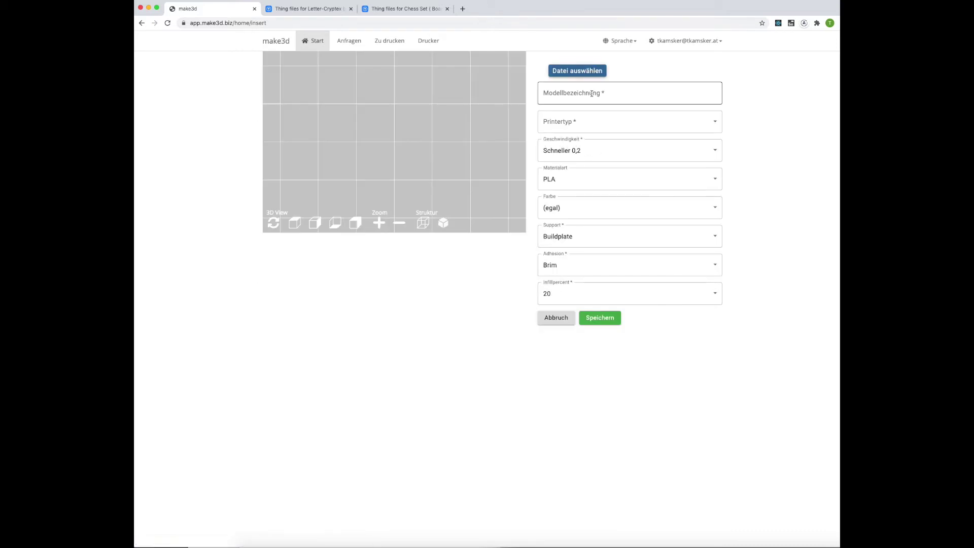
click(577, 72)
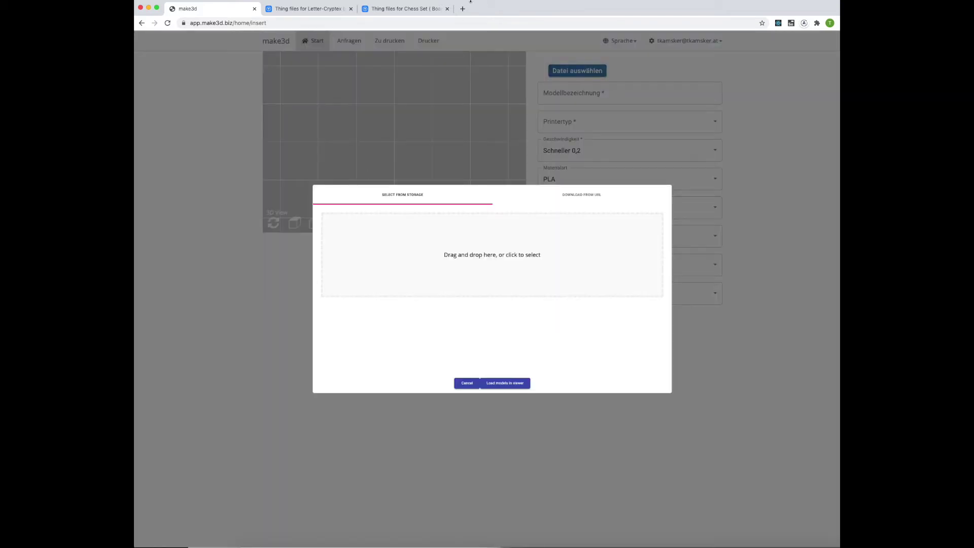
Step: Download 5._ChessmenBlack_White.stl from the Thingiverse chess set page and copy its download link address
click(424, 8)
scroll(273, 223, down, 1)
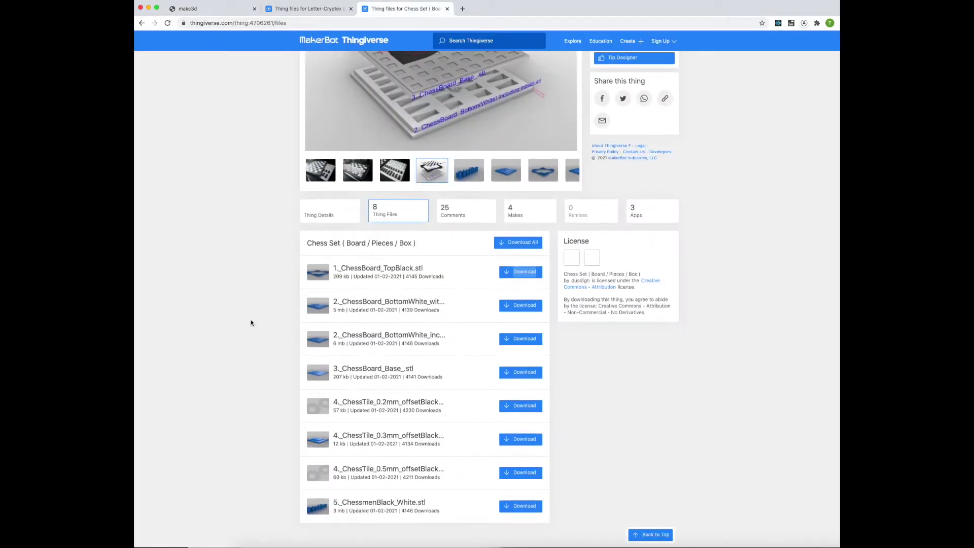
click(520, 508)
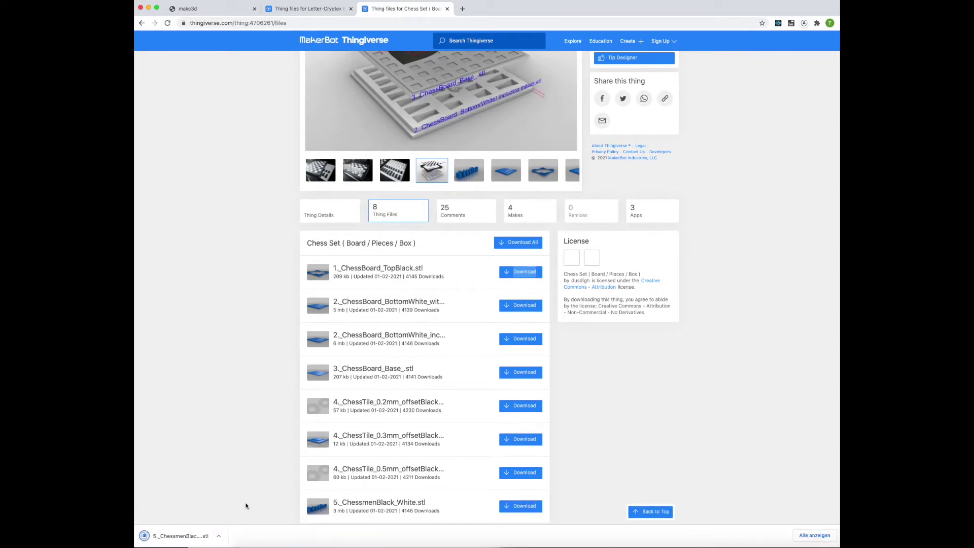
scroll(196, 479, down, 1)
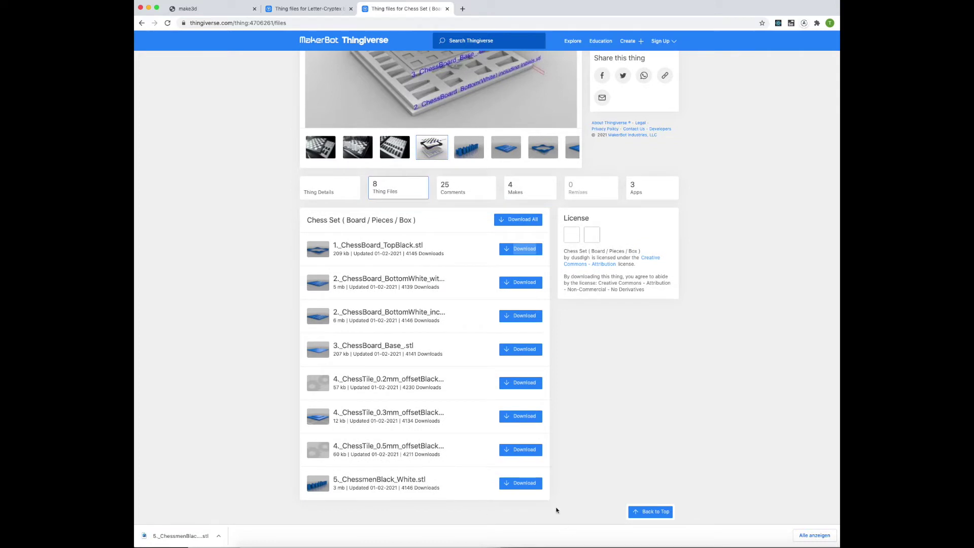
right_click(522, 484)
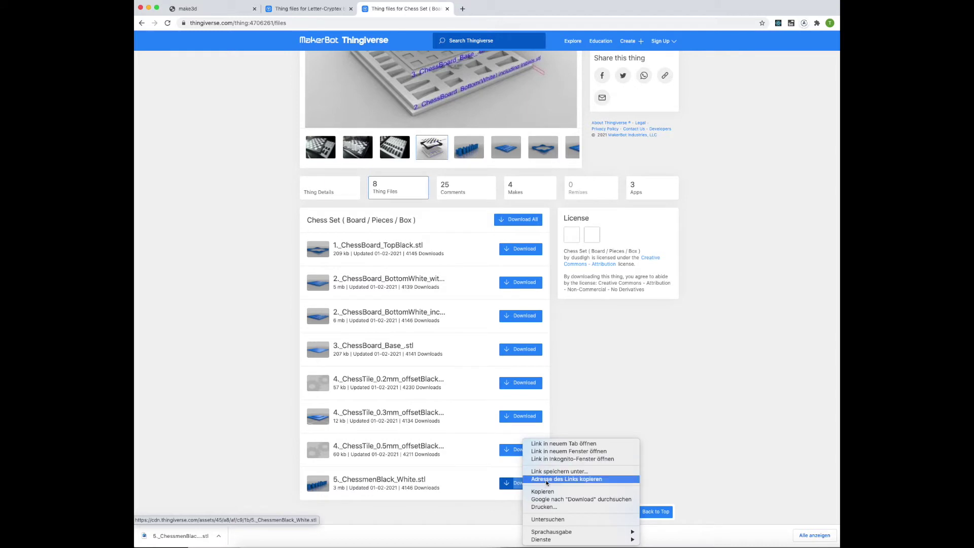
click(546, 479)
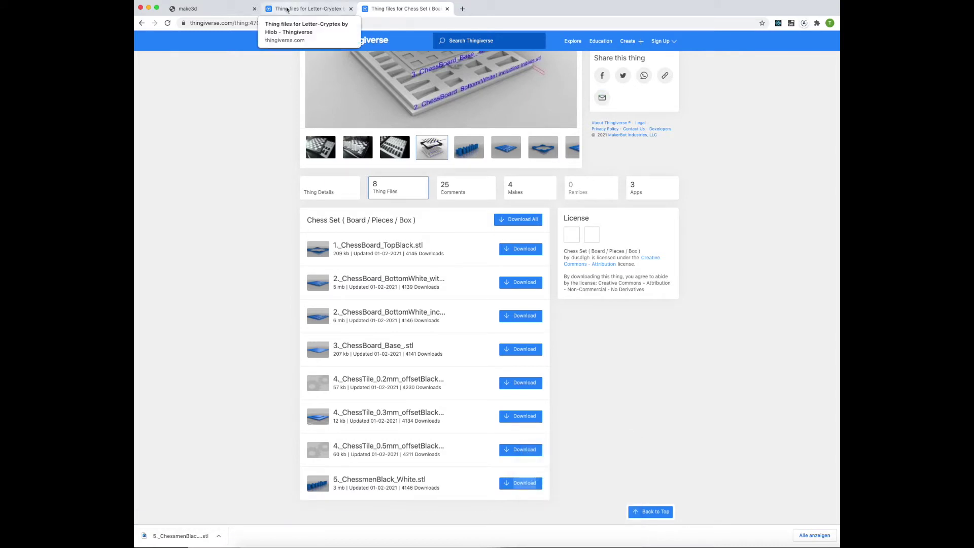
Step: Try to download 5._ChessmenBlack_White.stl into the new make3d model from the copied Thingiverse URL
click(205, 10)
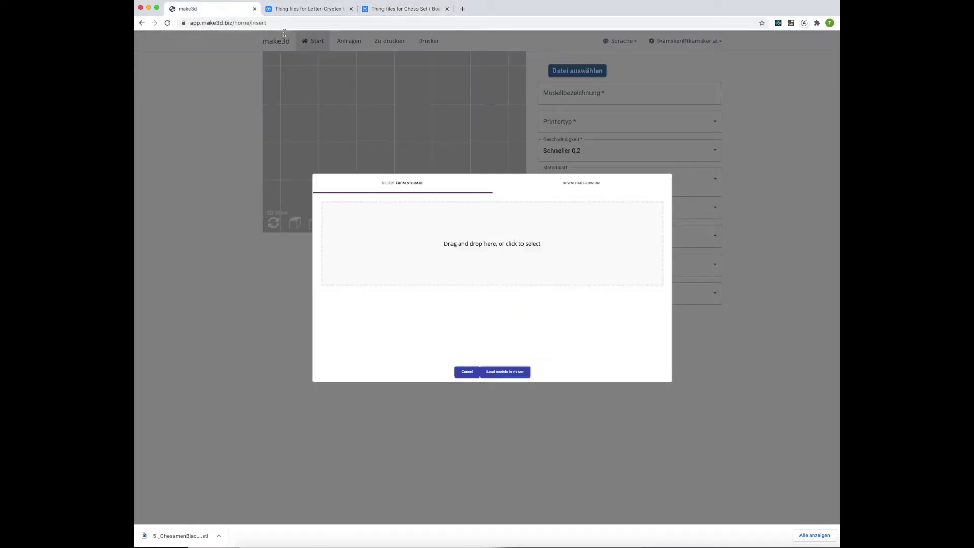
click(582, 184)
right_click(453, 232)
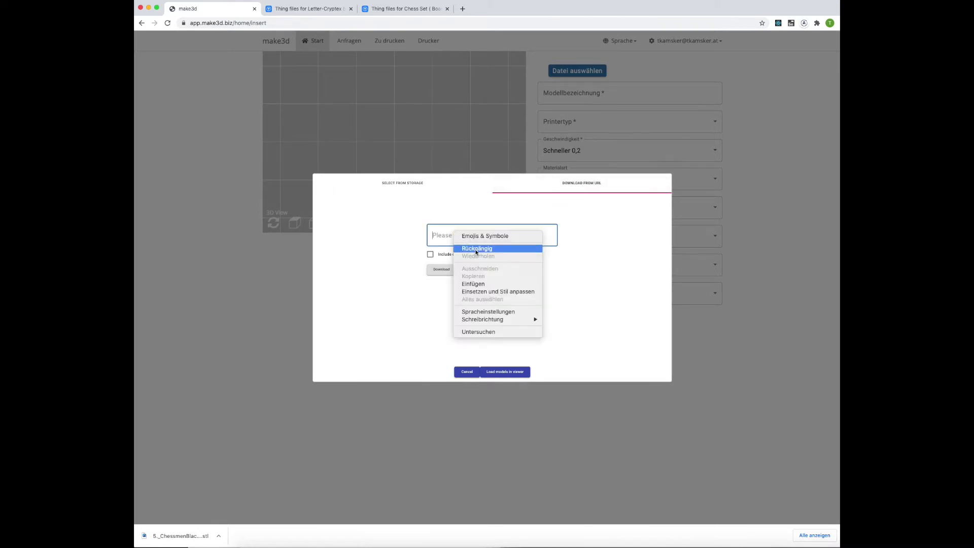
click(486, 284)
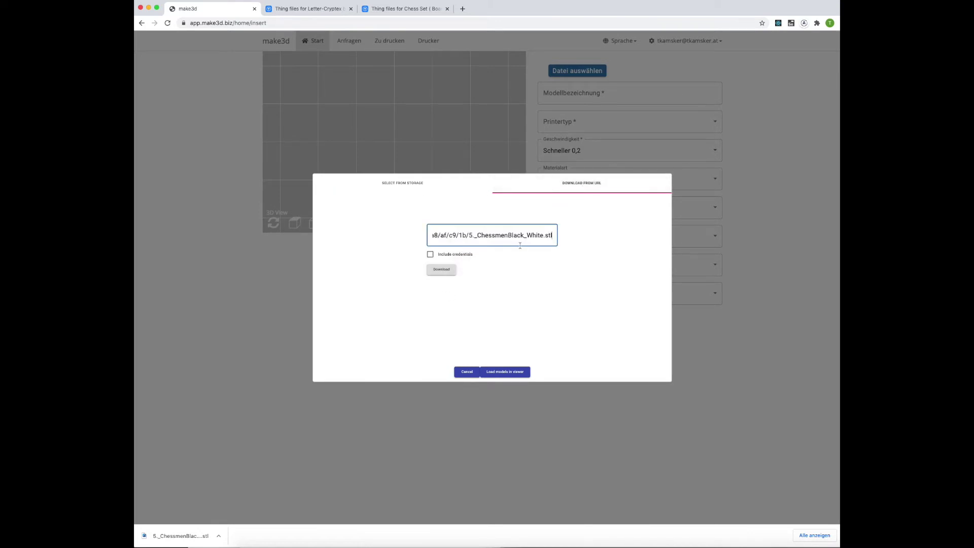
click(441, 269)
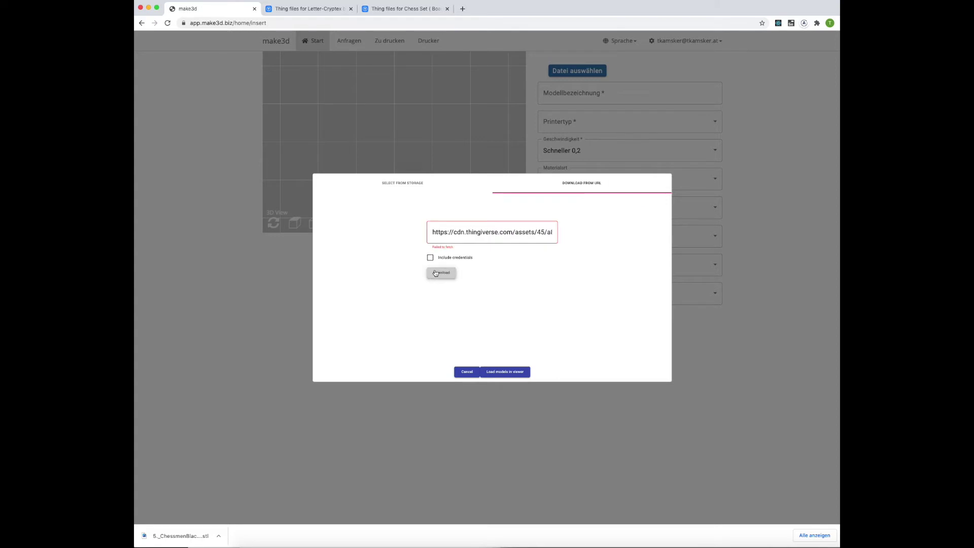
click(458, 233)
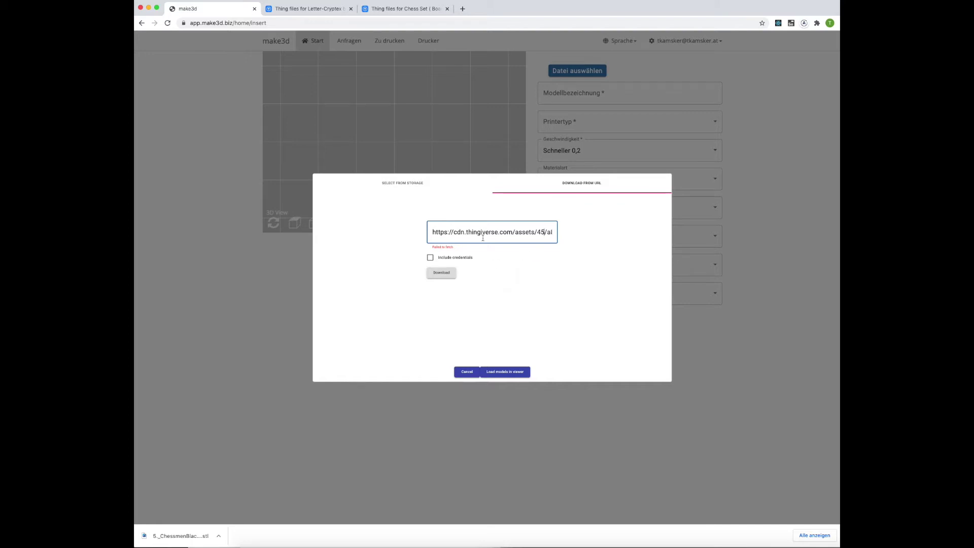
Step: Switch the model source to local storage and show the downloaded 5._ChessmenBlack_White.stl from the Thingiverse page in Finder
click(415, 185)
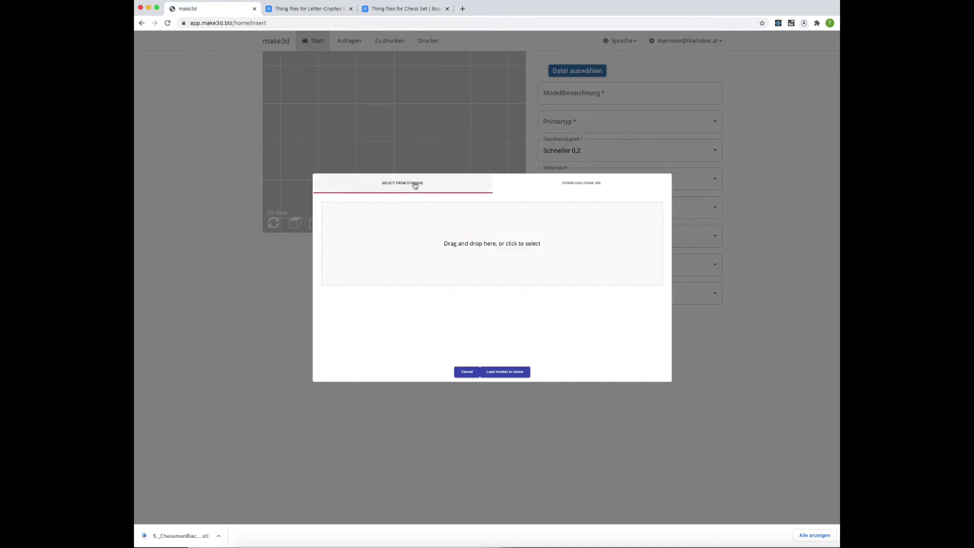
click(431, 7)
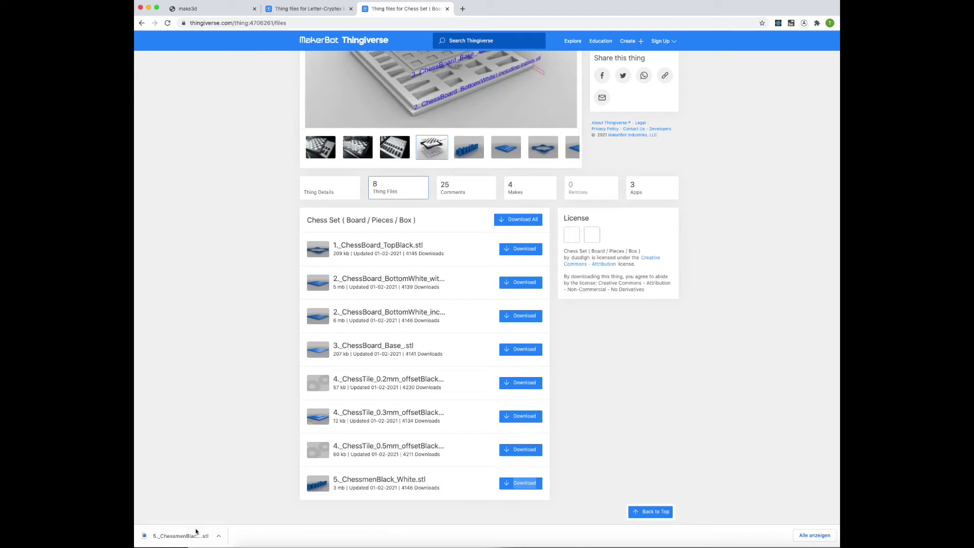
click(218, 536)
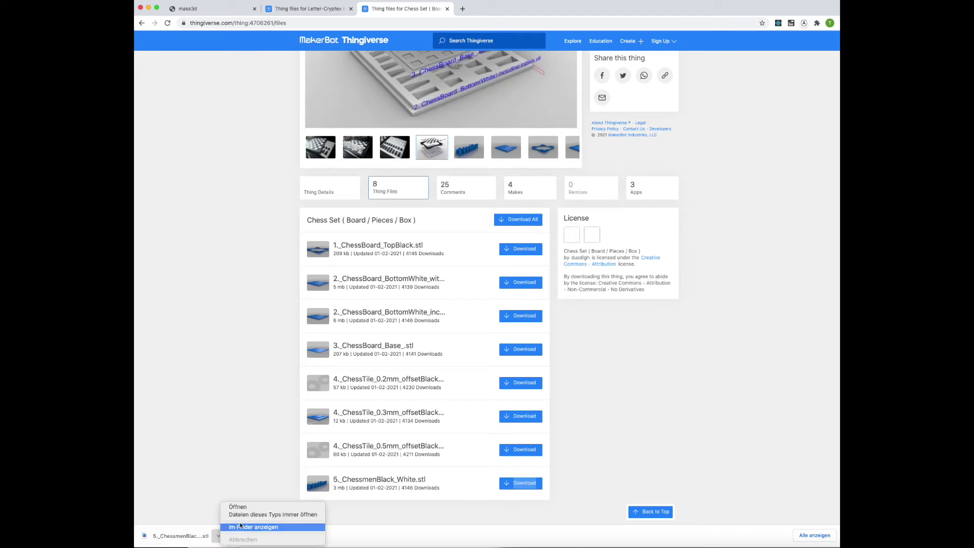
click(240, 527)
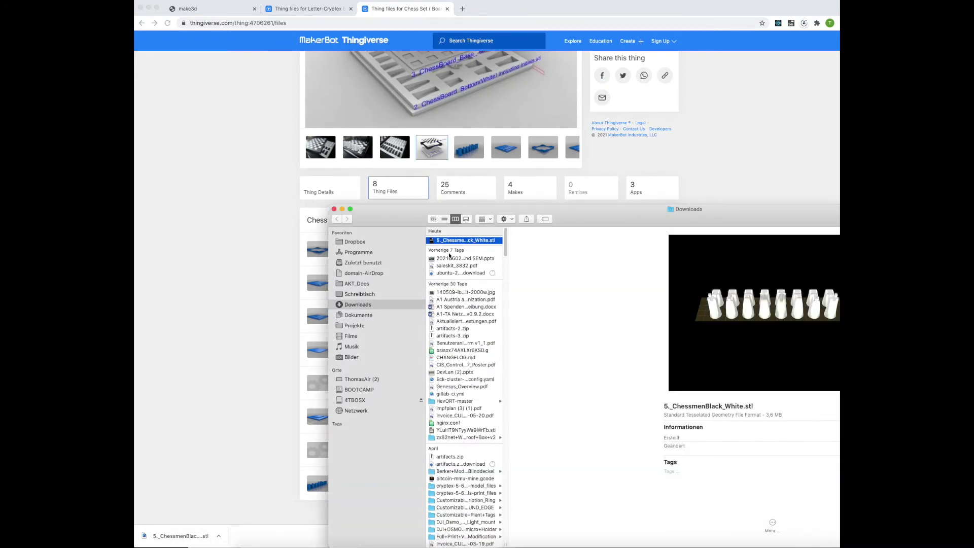
Step: Add 5._ChessmenBlack_White.stl from the Finder Downloads folder to the make3d upload area and load it in the viewer
click(223, 13)
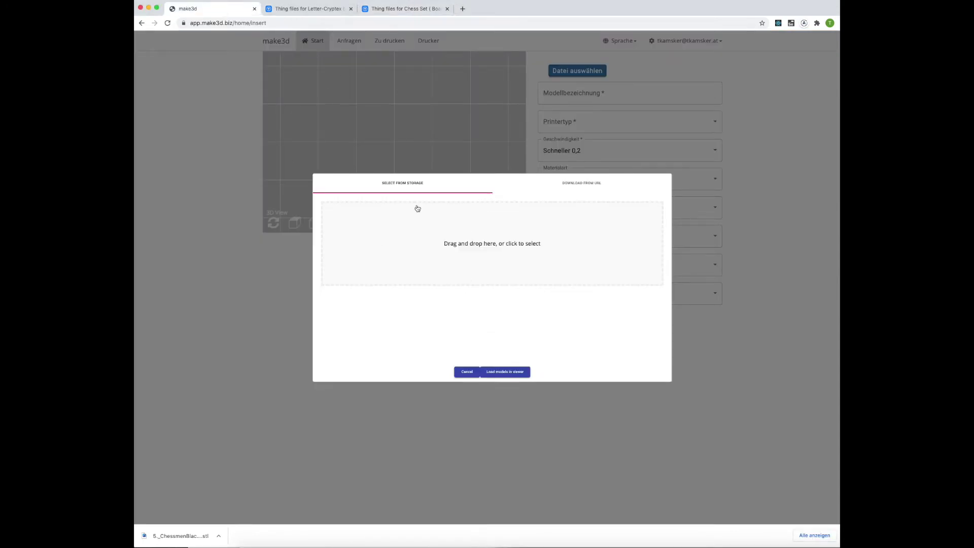
key(super+Tab)
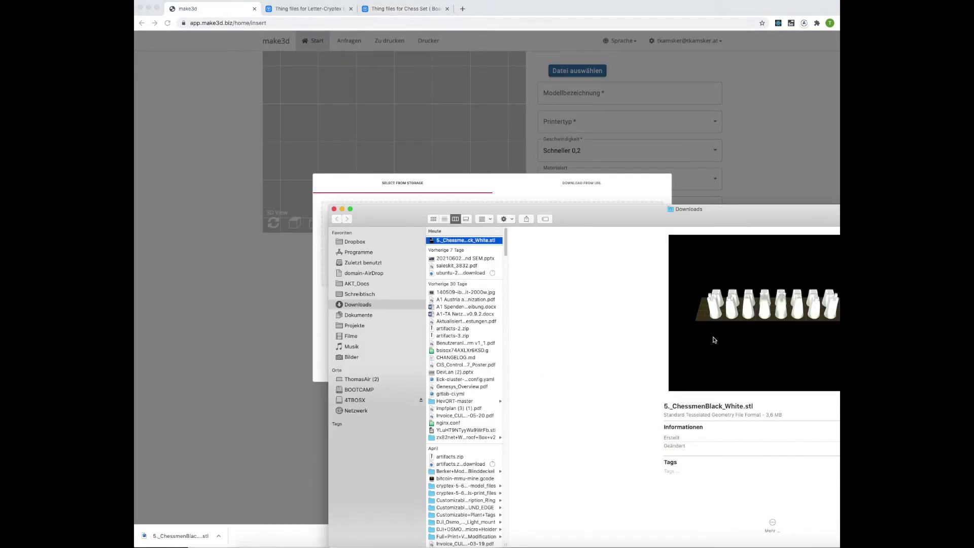
drag(408, 211, 712, 159)
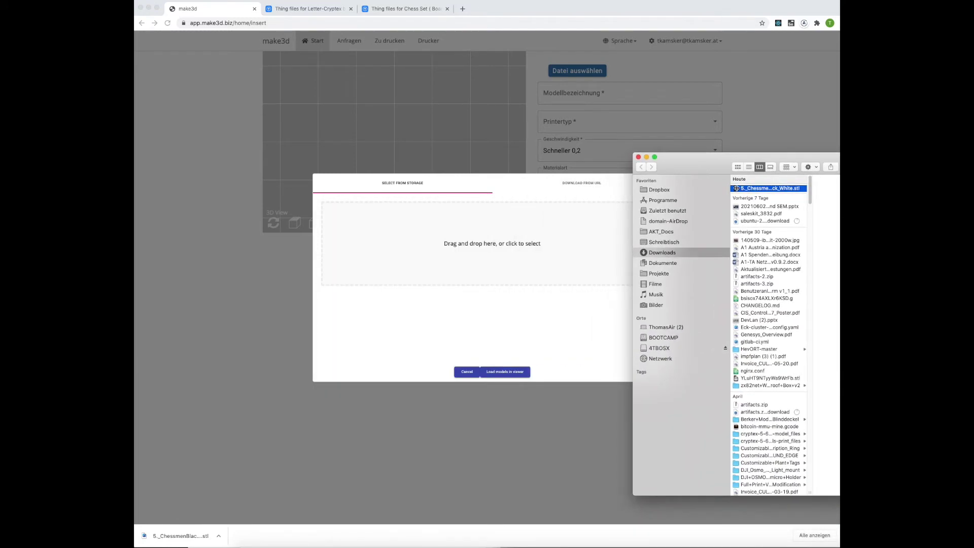
drag(744, 189, 447, 262)
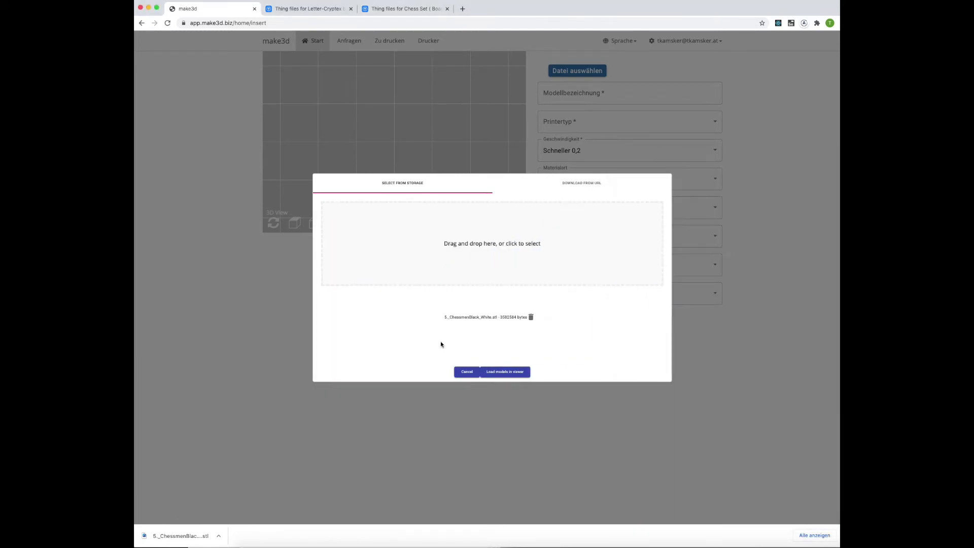
click(514, 372)
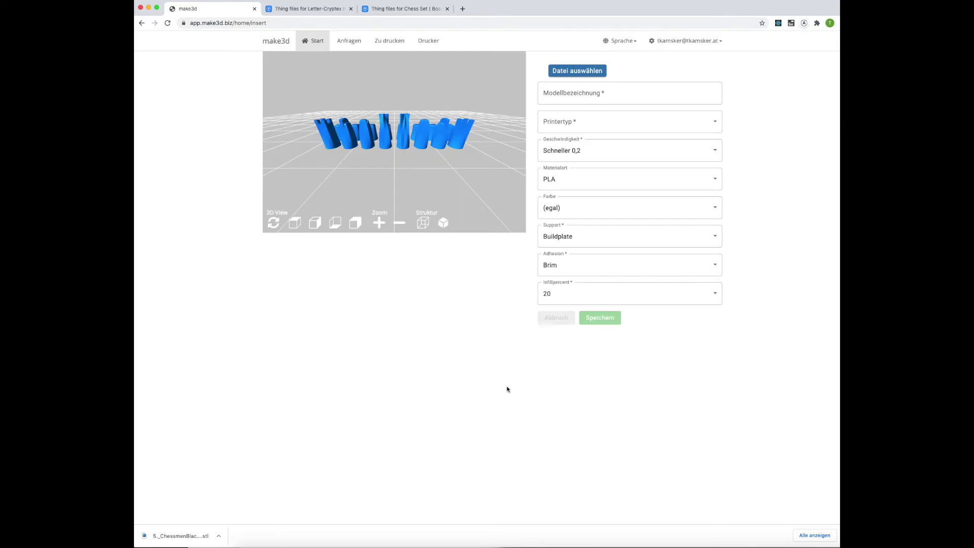
Step: Set the chessmen model's printer type to Original Prusa MINI and save the model
drag(447, 171, 413, 171)
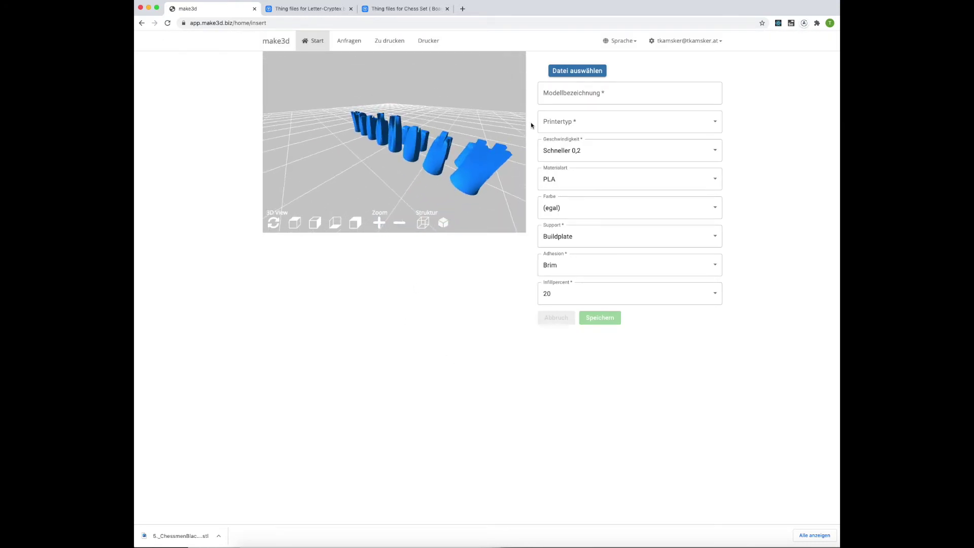
click(566, 123)
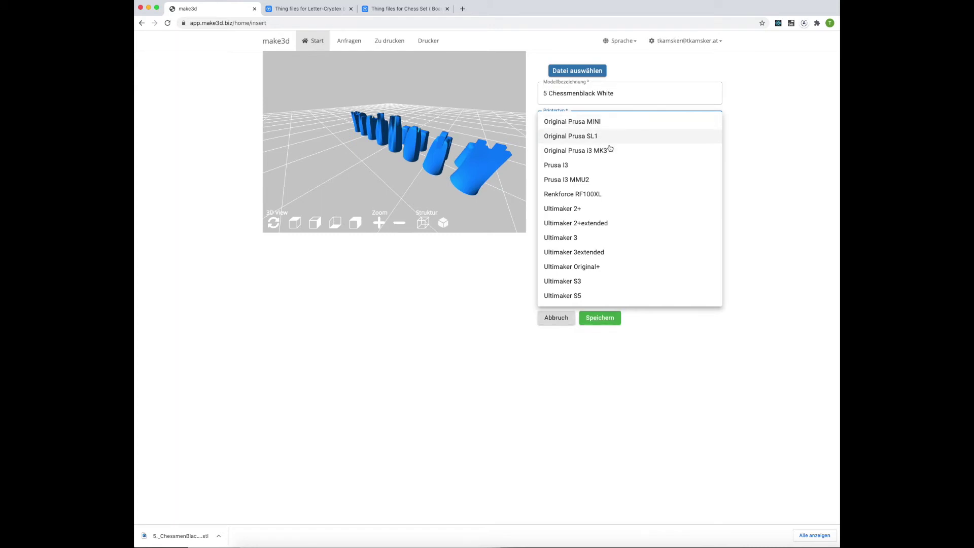
click(608, 128)
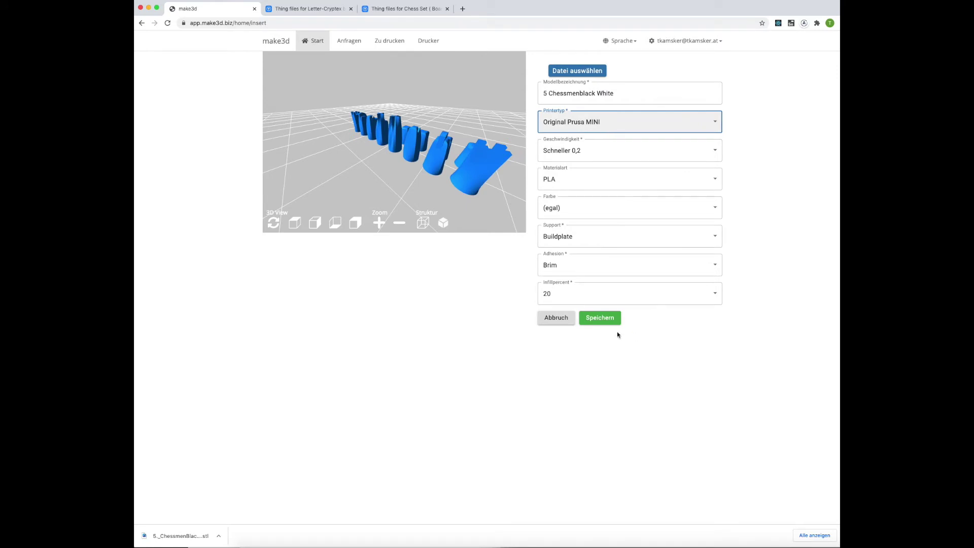
click(598, 320)
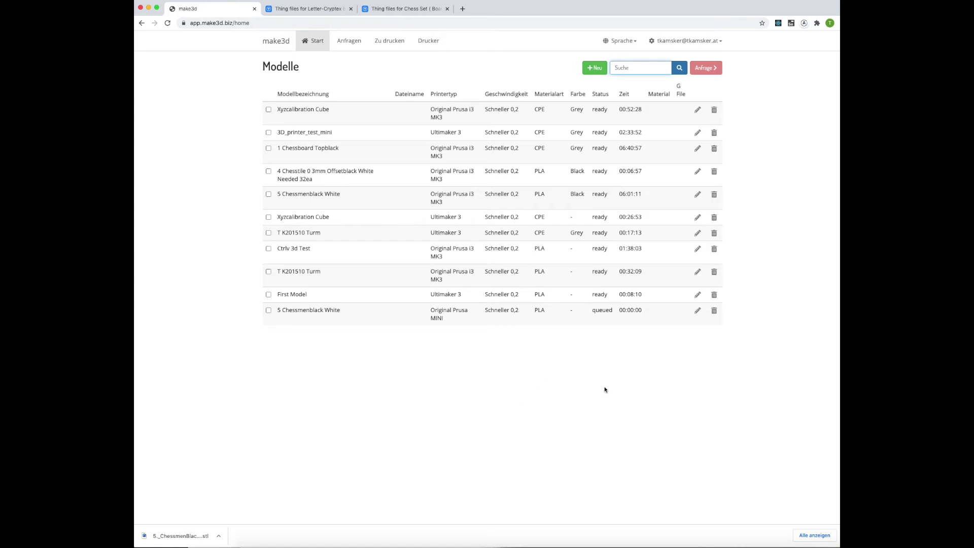
Step: Edit the Original Prusa MINI entry of 5 Chessmenblack White, set its printer type to Original Prusa i3 MK3 and save it
click(698, 311)
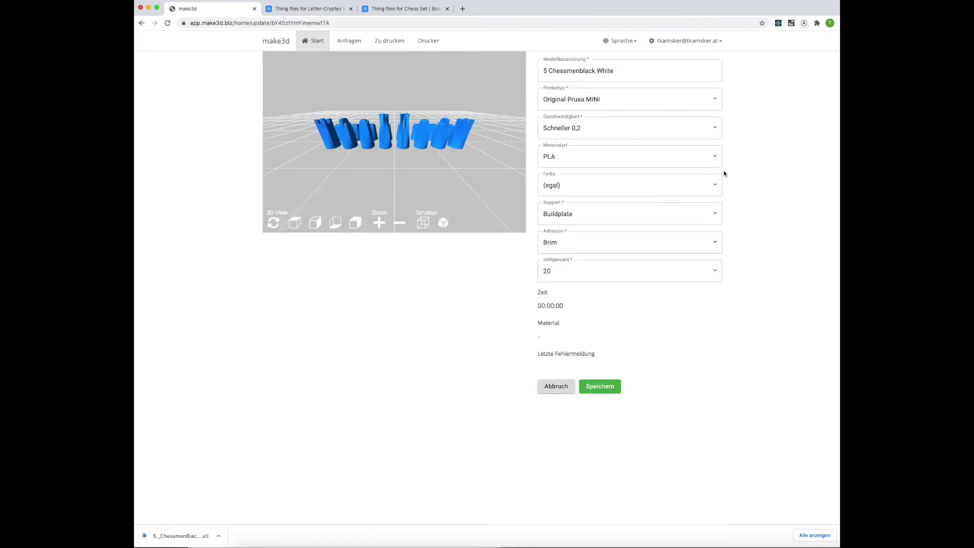
click(632, 100)
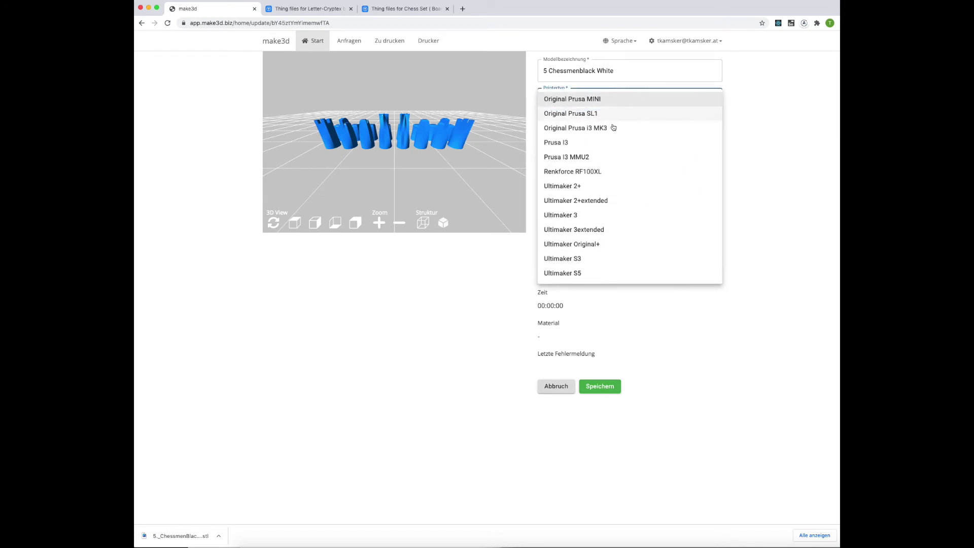
click(612, 127)
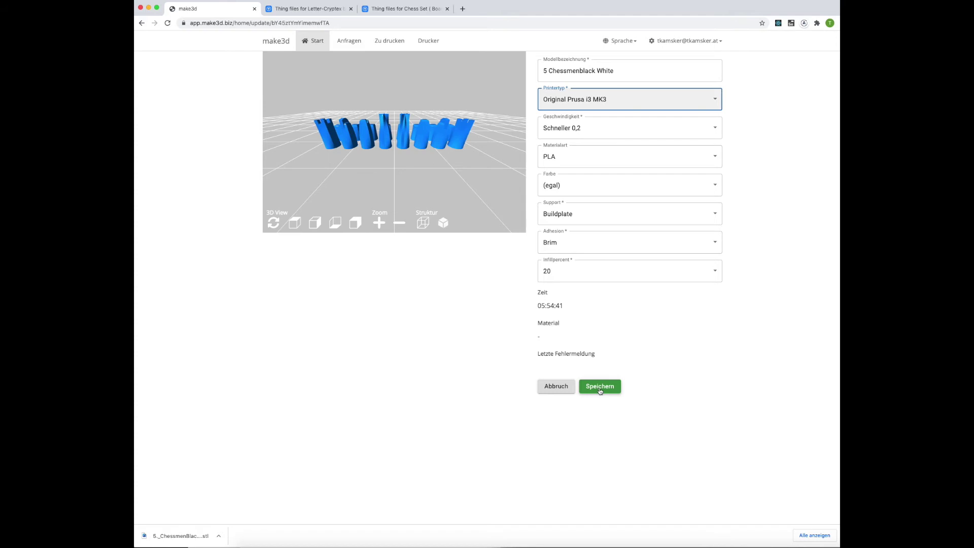
click(600, 387)
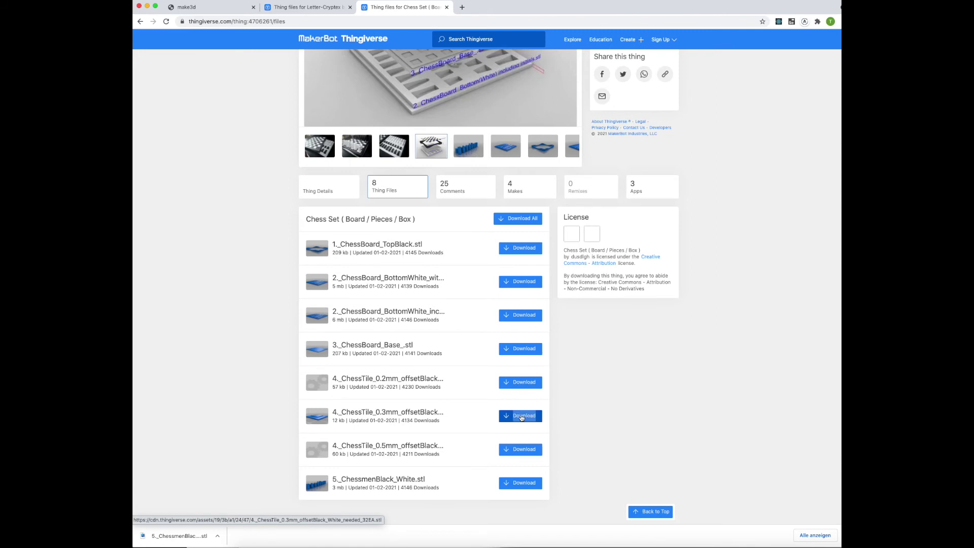
Step: Copy the download link address of 4._ChessTile_0.3mm_offsetBlack_White_needed_32EA.stl on Thingiverse and return to the new make3d model
right_click(522, 417)
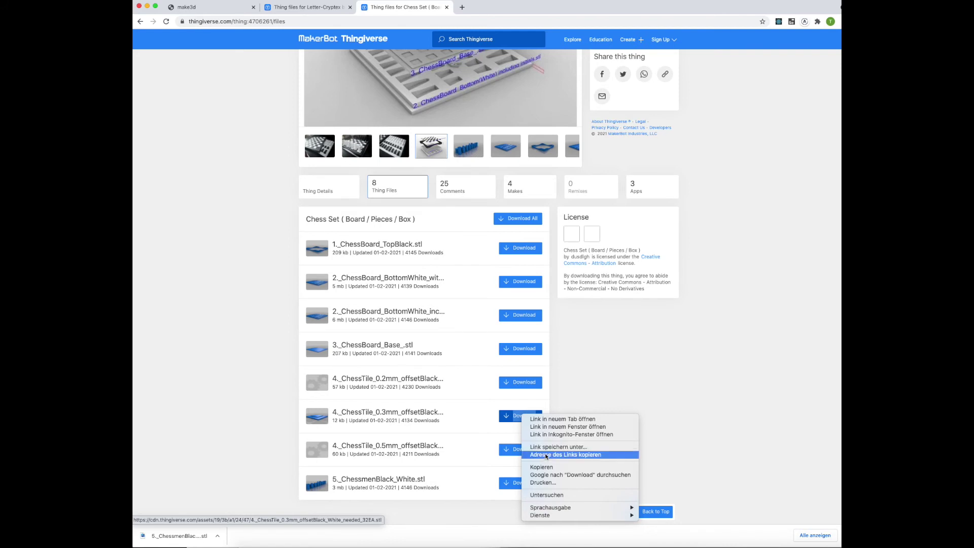
click(192, 9)
click(192, 9)
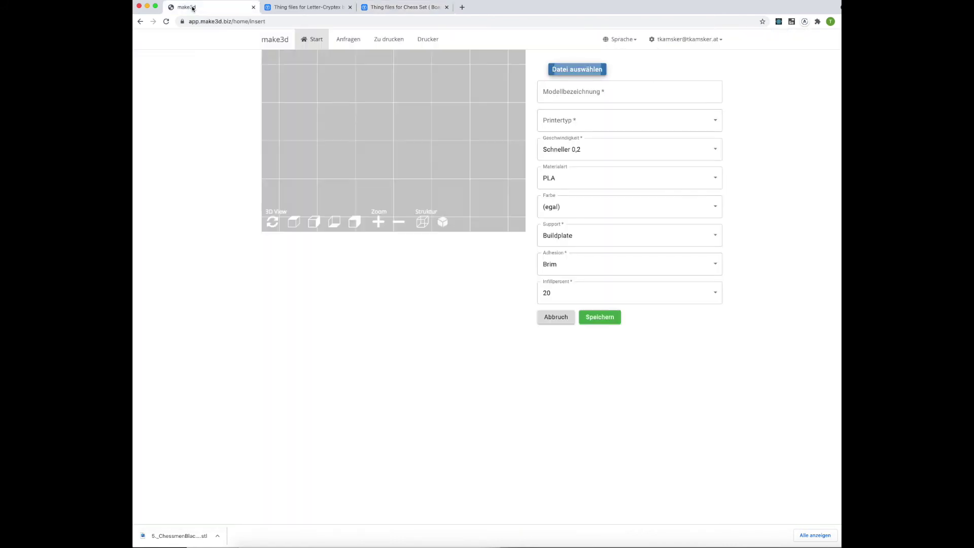
Step: Download the 0.3 mm offset chess tile file into the new model from the copied URL
click(568, 69)
click(461, 234)
right_click(458, 231)
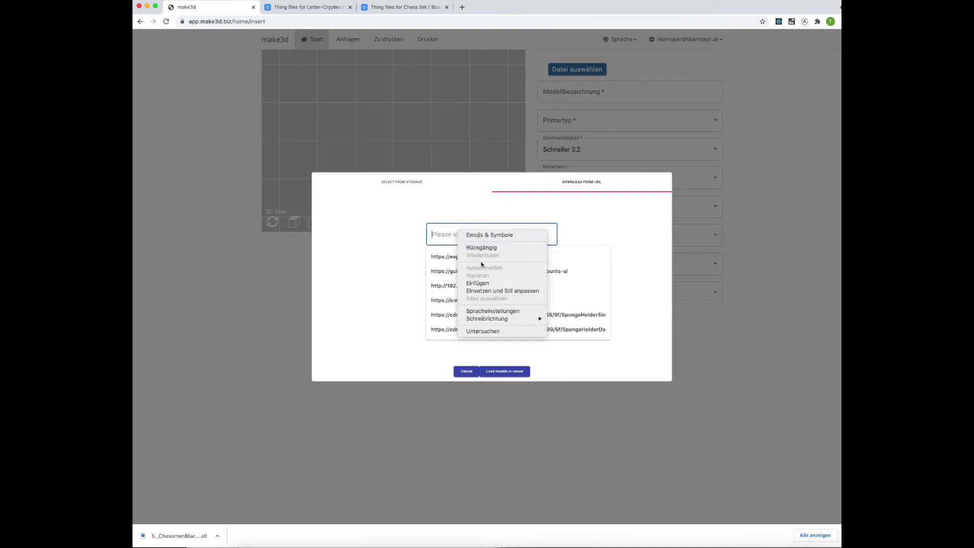
click(481, 283)
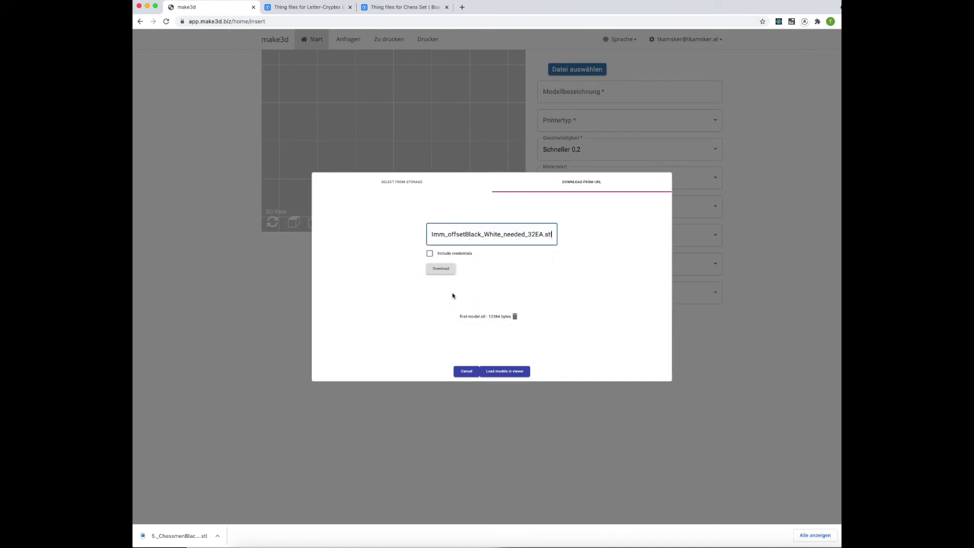
click(442, 270)
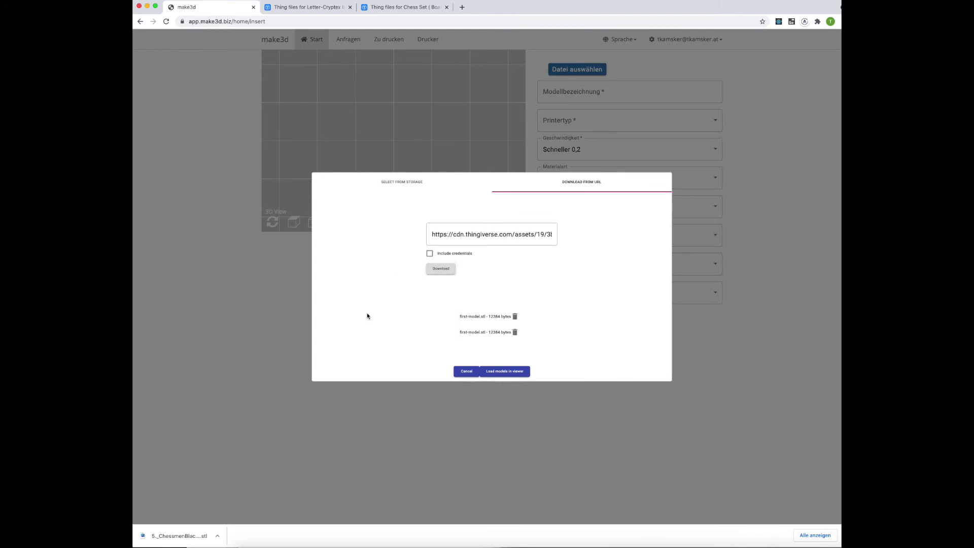
Step: Remove the duplicate first-model.stl from the selected files and load the remaining one in the viewer
click(514, 317)
click(505, 371)
mouse_move(473, 133)
mouse_down()
mouse_move(458, 160)
mouse_move(478, 146)
mouse_up()
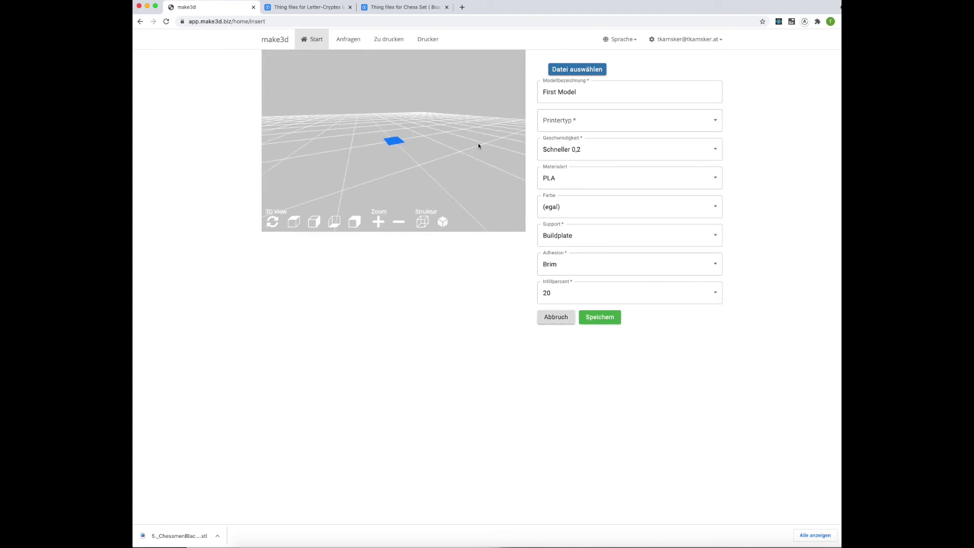
Step: Set the tile model's printer type to Ultimaker 3 and its colour to Black
click(592, 122)
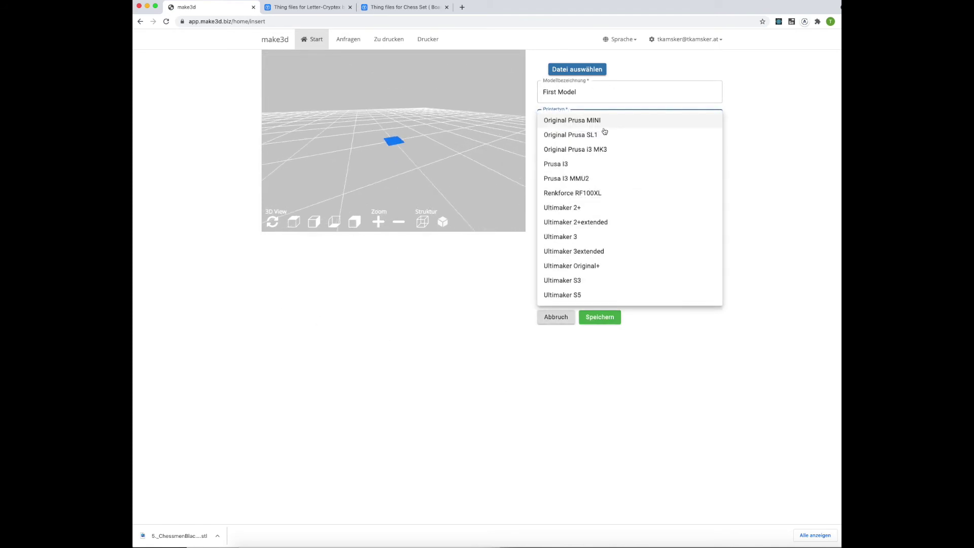
click(564, 237)
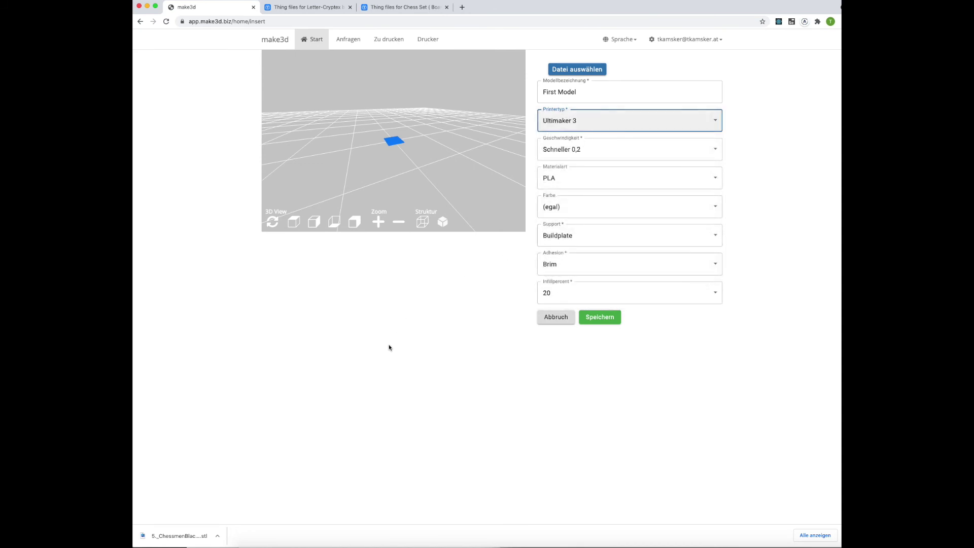
click(599, 206)
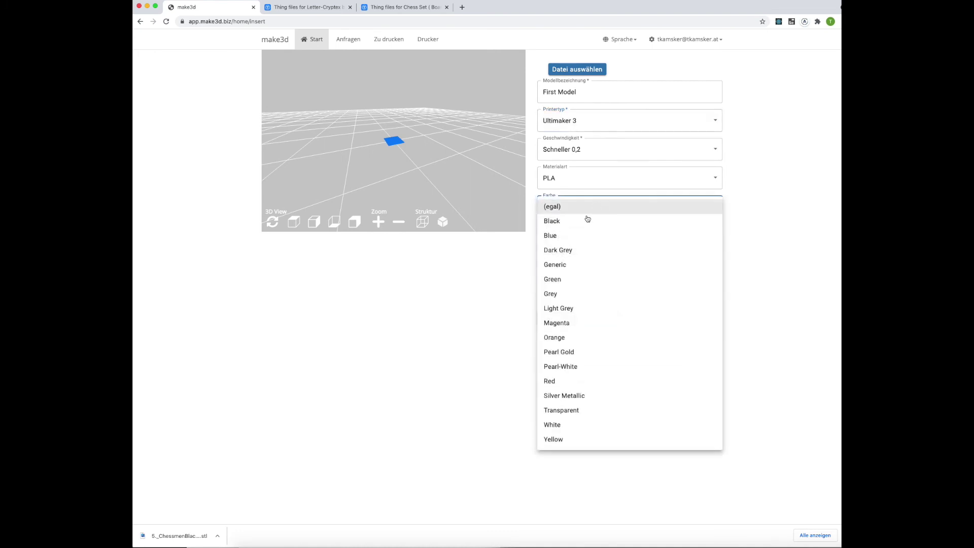
click(585, 221)
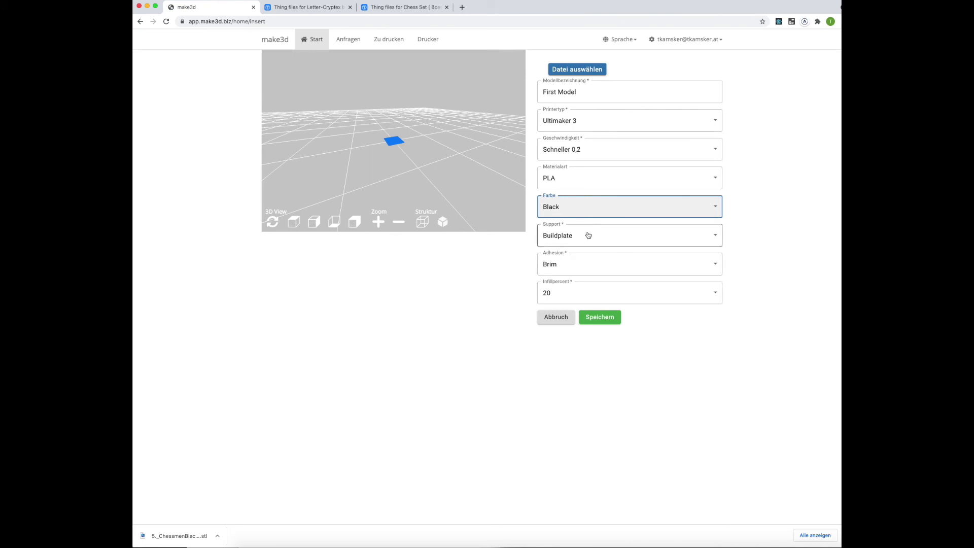
Step: Set both support and adhesion to None for the tile model and save it
click(587, 235)
click(573, 224)
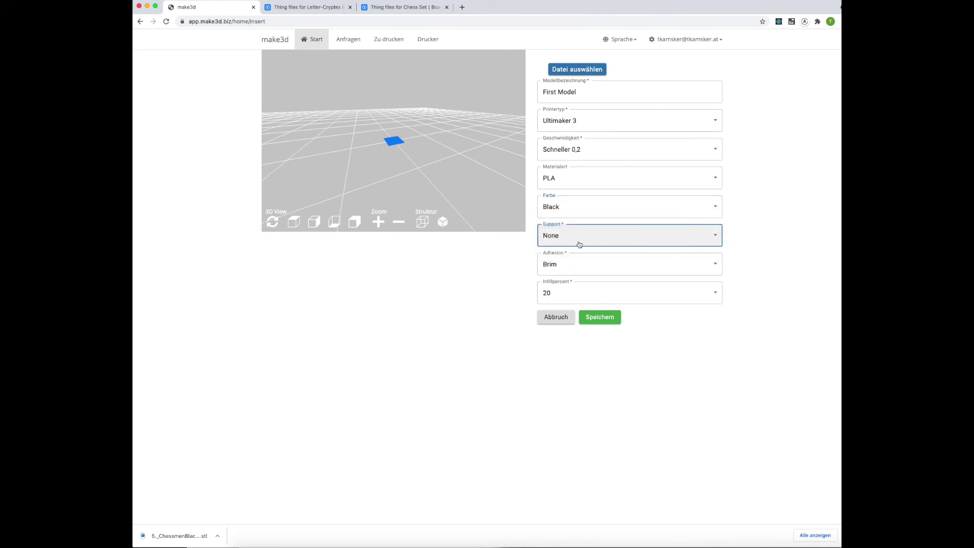
click(574, 266)
click(572, 249)
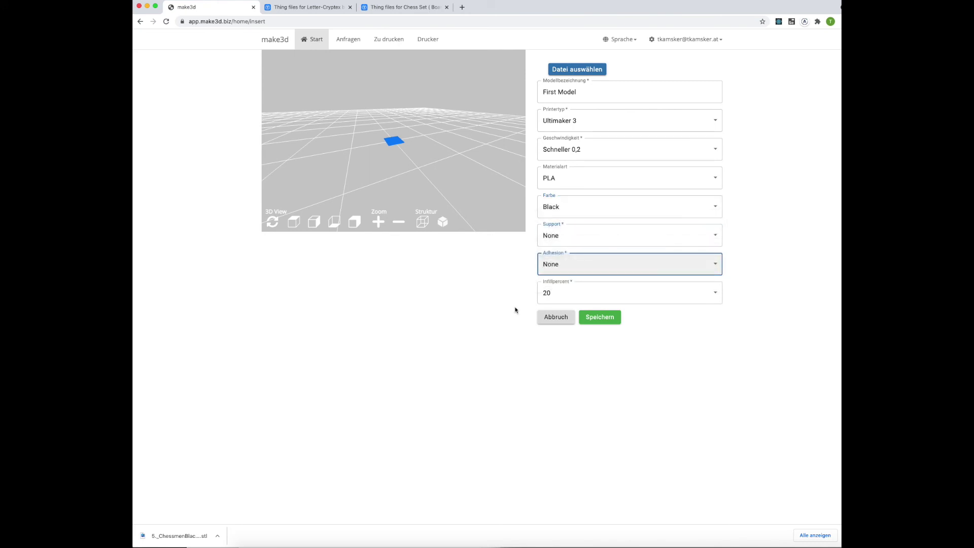
click(603, 318)
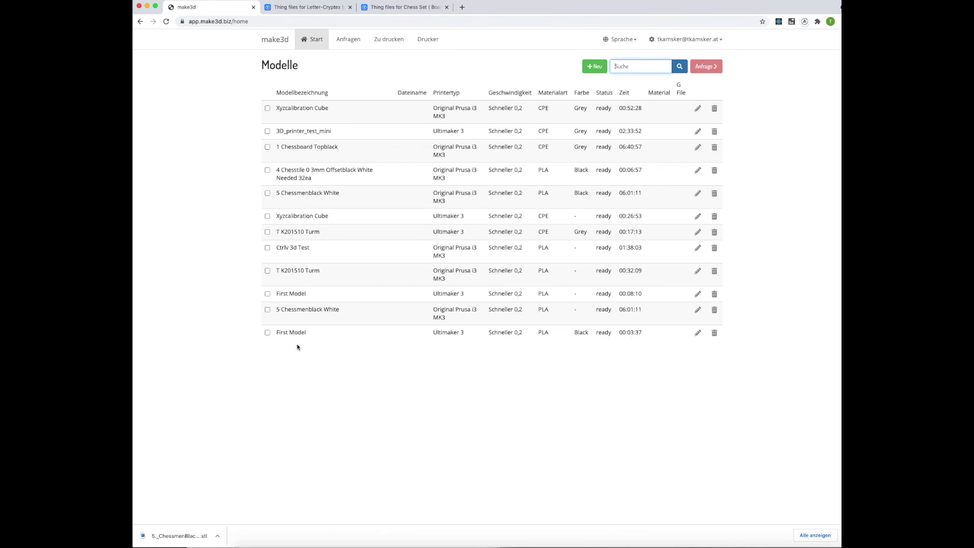
Step: Edit the 5 Chessmenblack White model that has no colour assigned, set its colour to Black and save it
click(698, 310)
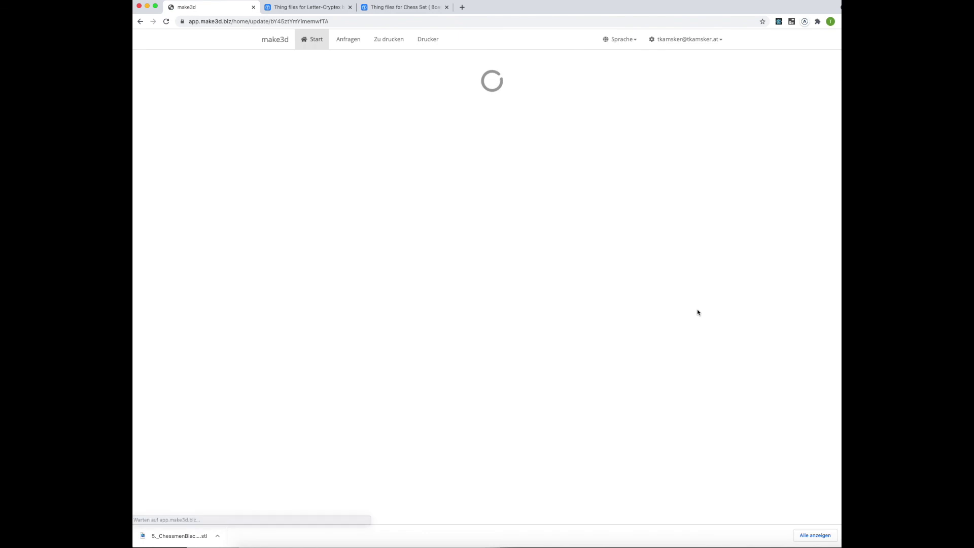
click(598, 186)
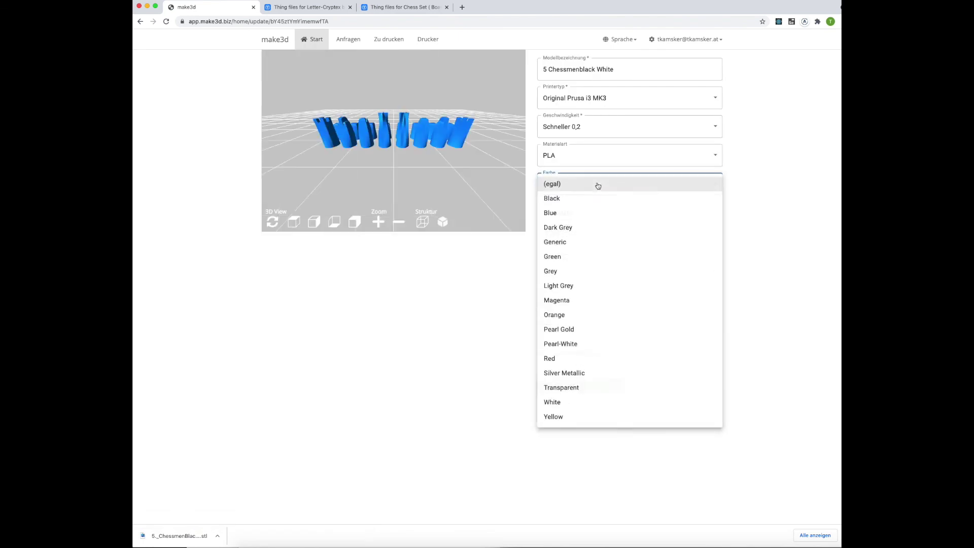
click(564, 197)
click(599, 386)
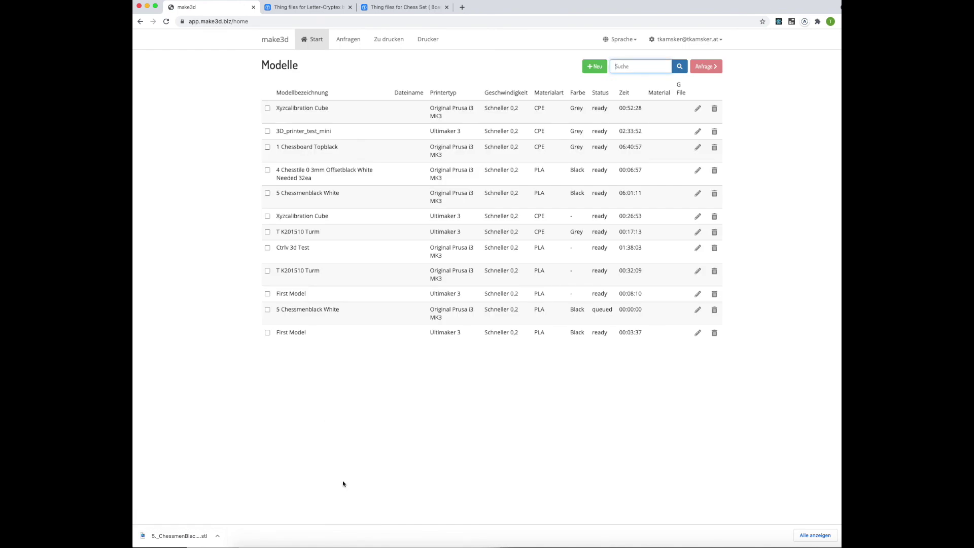